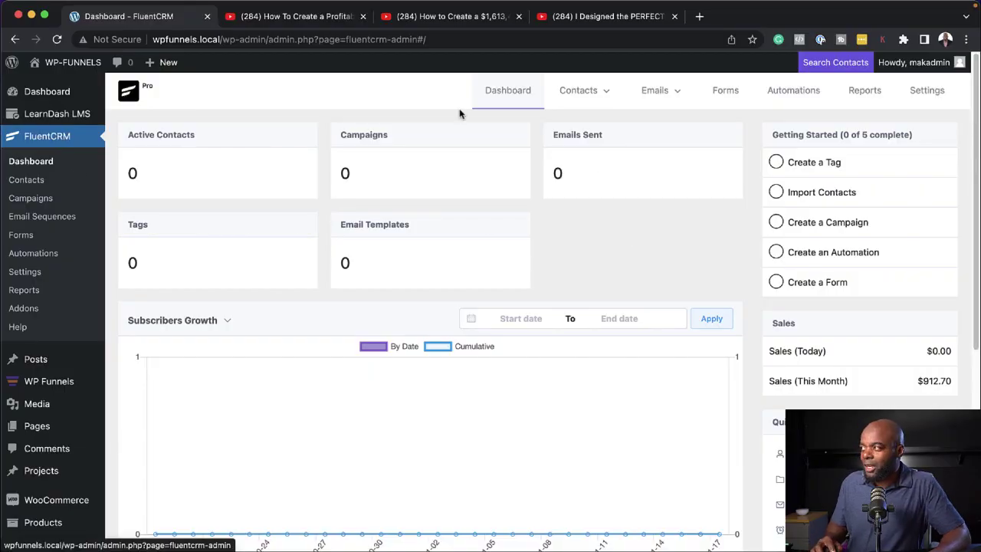
# - Create a first email campaign titled "New Campaign" from the email campaigns list
pyautogui.moveTo(655, 96)
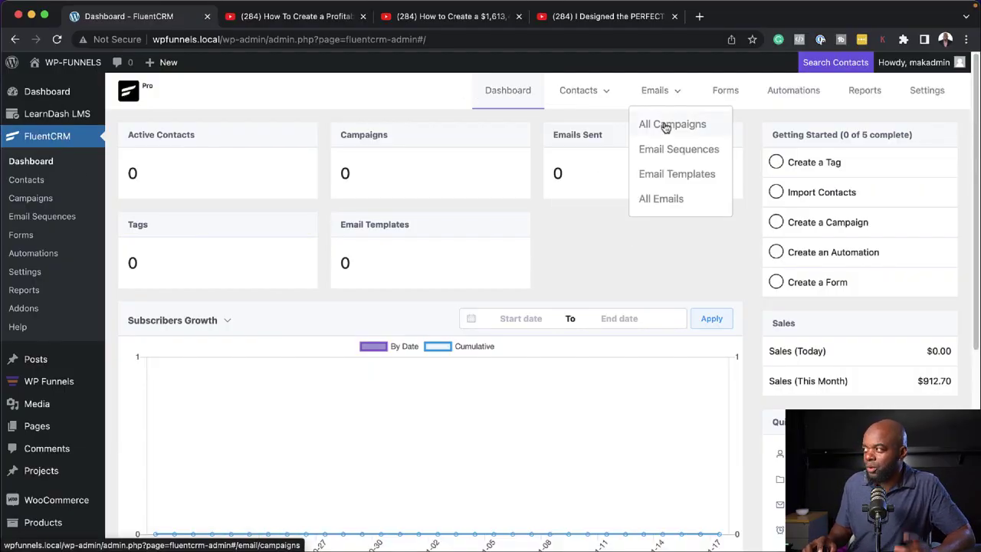
pyautogui.click(666, 125)
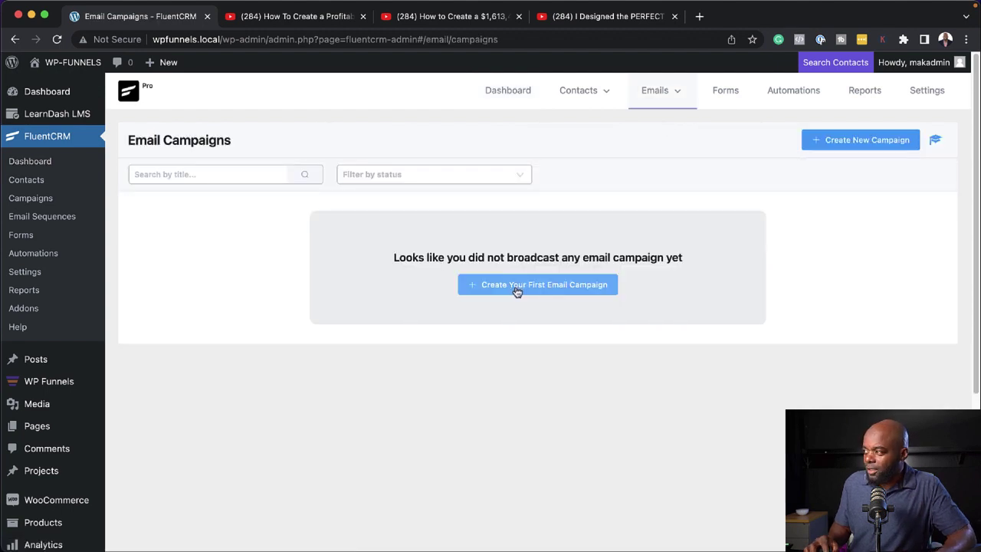
pyautogui.click(519, 294)
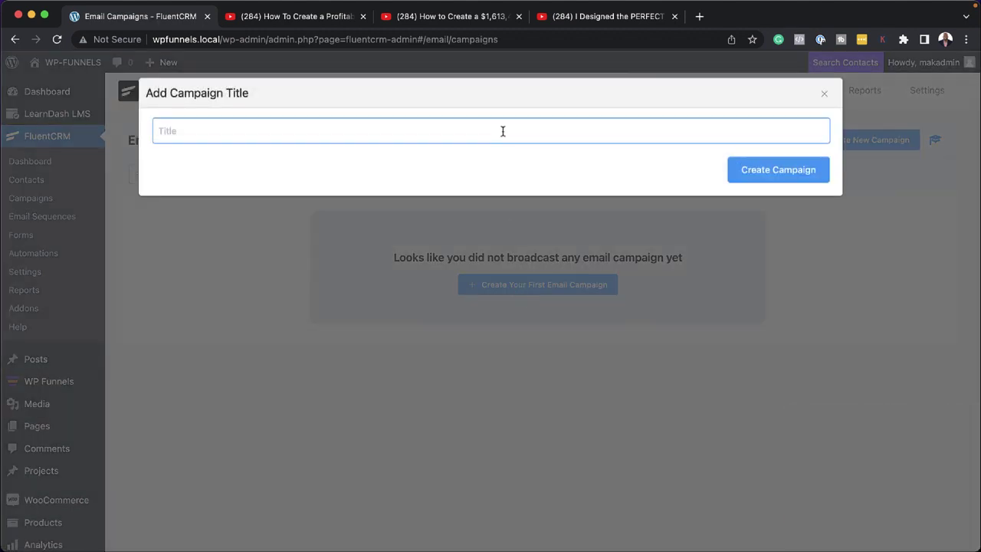
pyautogui.write('New Campaign')
pyautogui.click(808, 172)
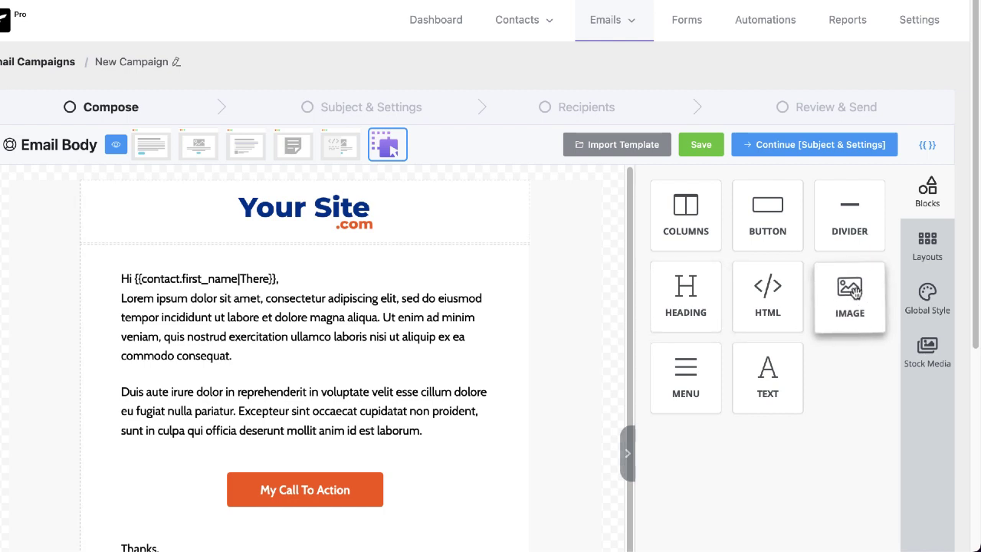
# - Add an image block between the body text and the My Call To Action button, and select it
pyautogui.moveTo(857, 295); pyautogui.dragTo(286, 452)
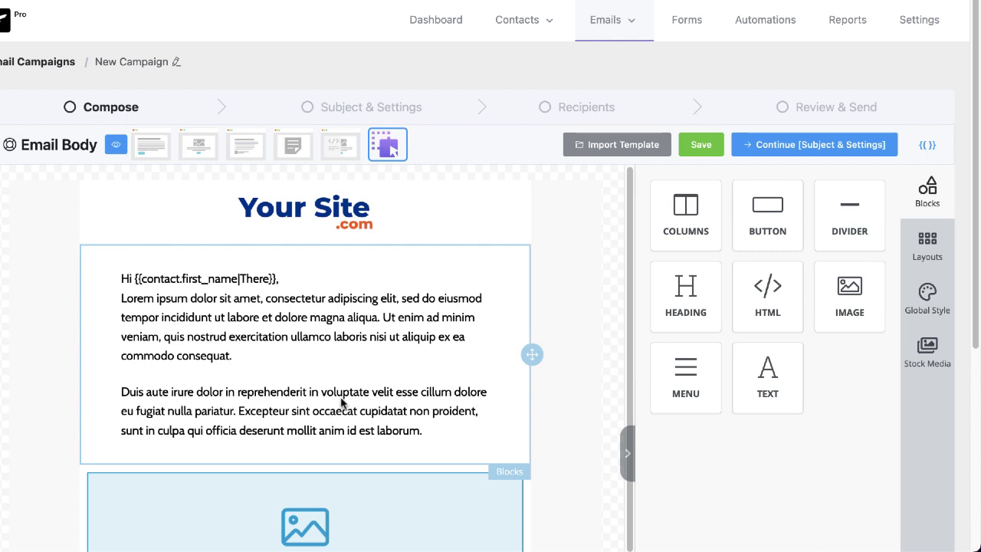
pyautogui.scroll(-3, 342, 399)
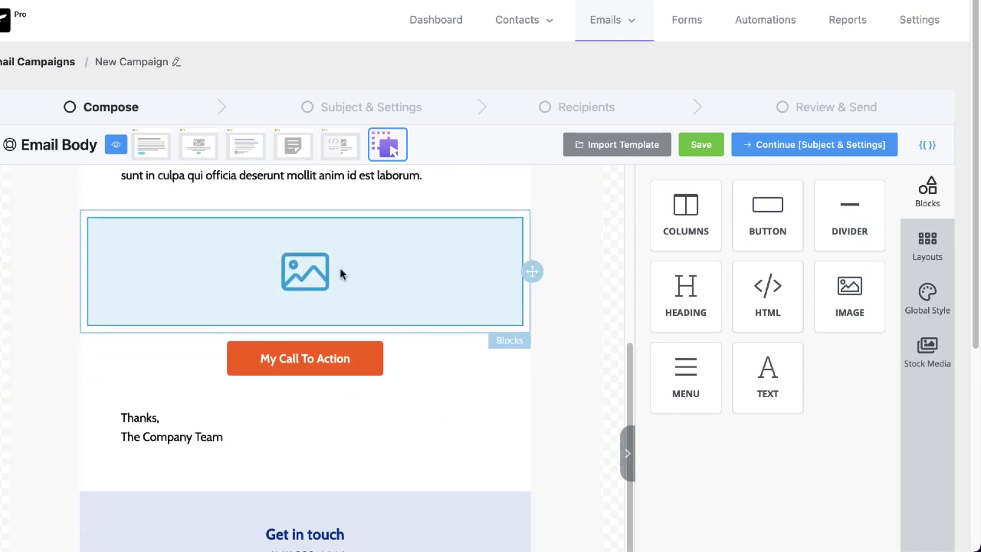
pyautogui.click(341, 274)
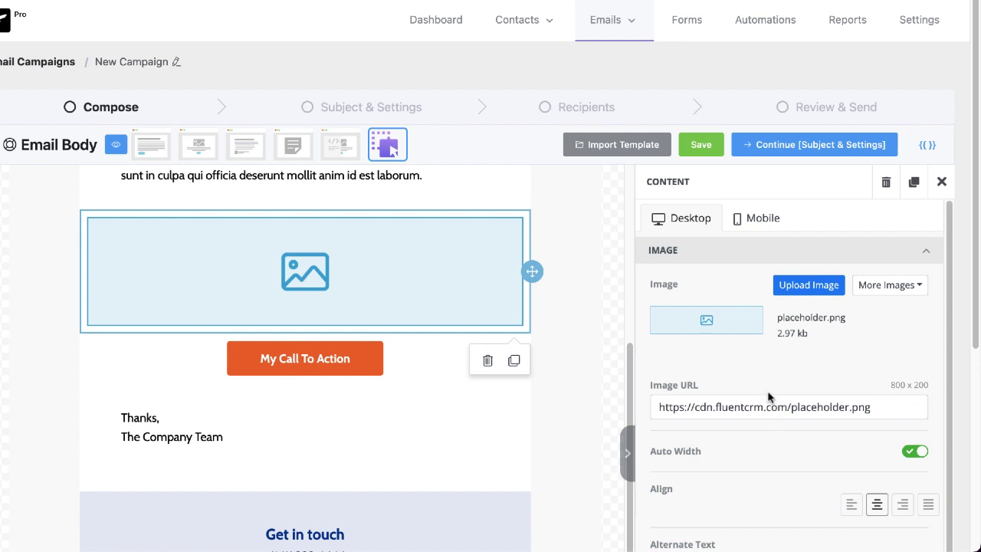
# - Fill the image block with the stock photo of hands working on a laptop beside a coffee cup
pyautogui.click(809, 286)
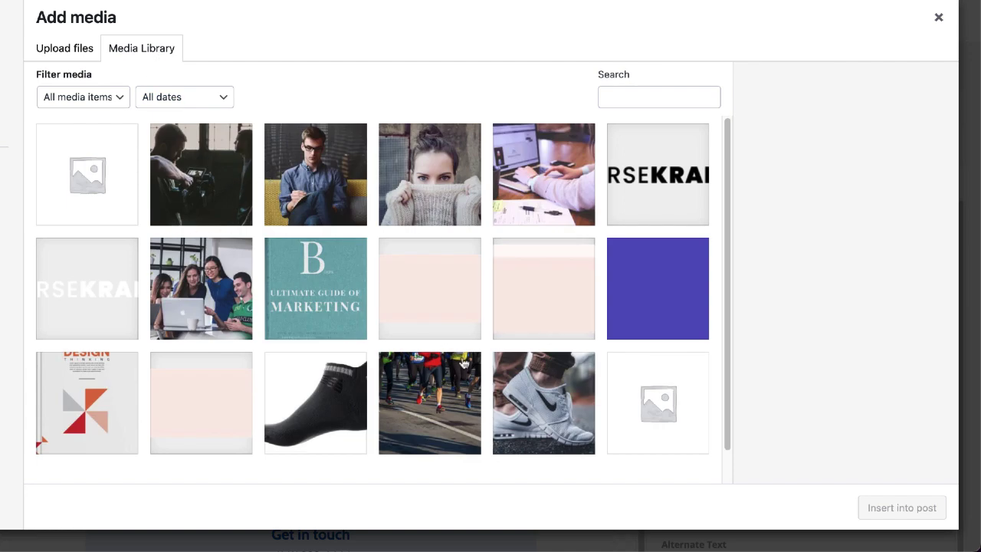
pyautogui.click(939, 19)
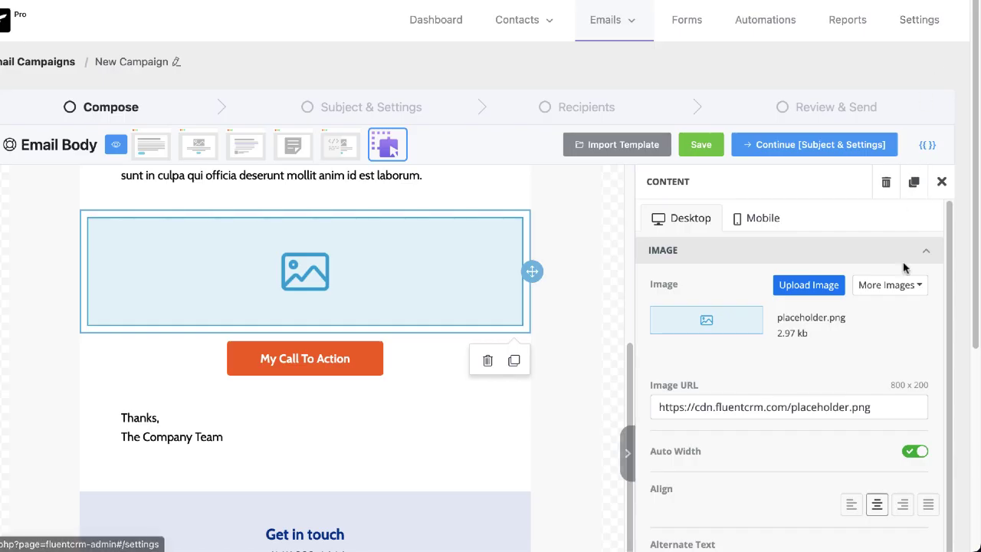
pyautogui.click(898, 316)
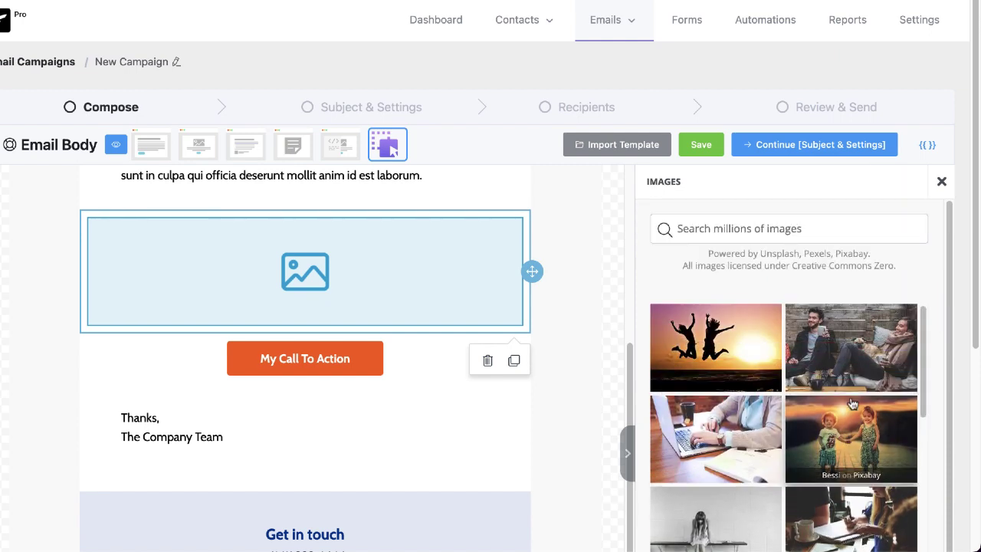
pyautogui.scroll(-1, 853, 404)
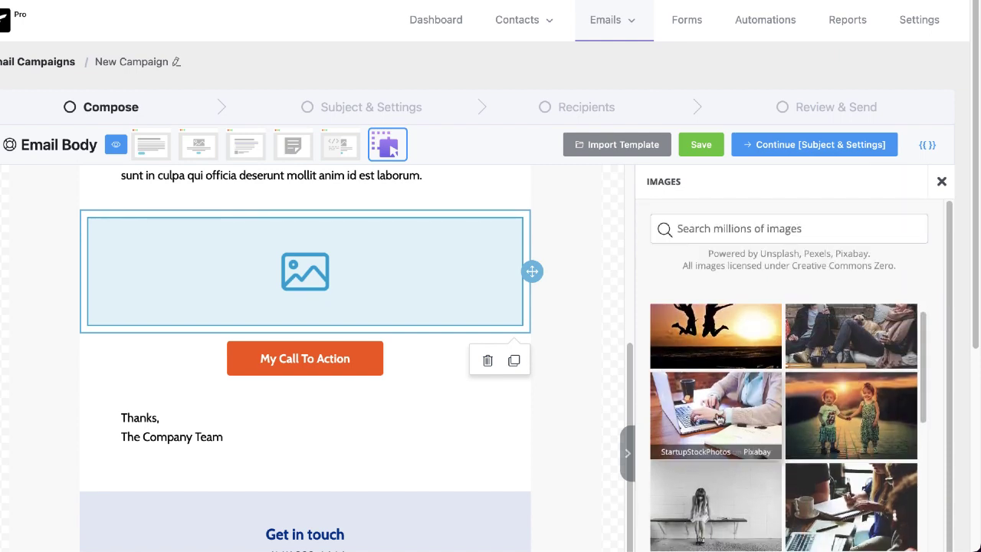
pyautogui.click(719, 418)
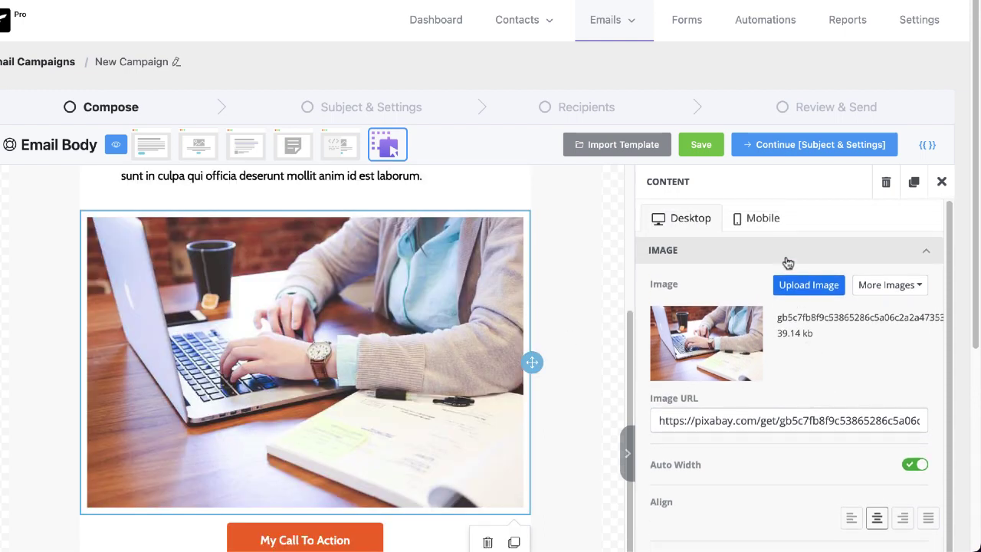
# - Hide the laptop image on mobile devices and close its settings
pyautogui.click(763, 218)
pyautogui.scroll(-2, 527, 400)
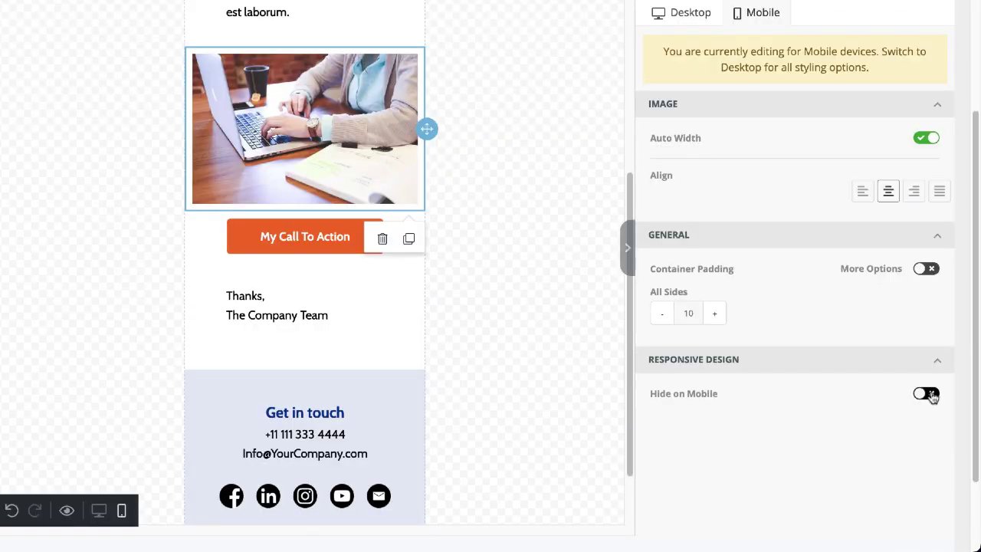
pyautogui.click(926, 394)
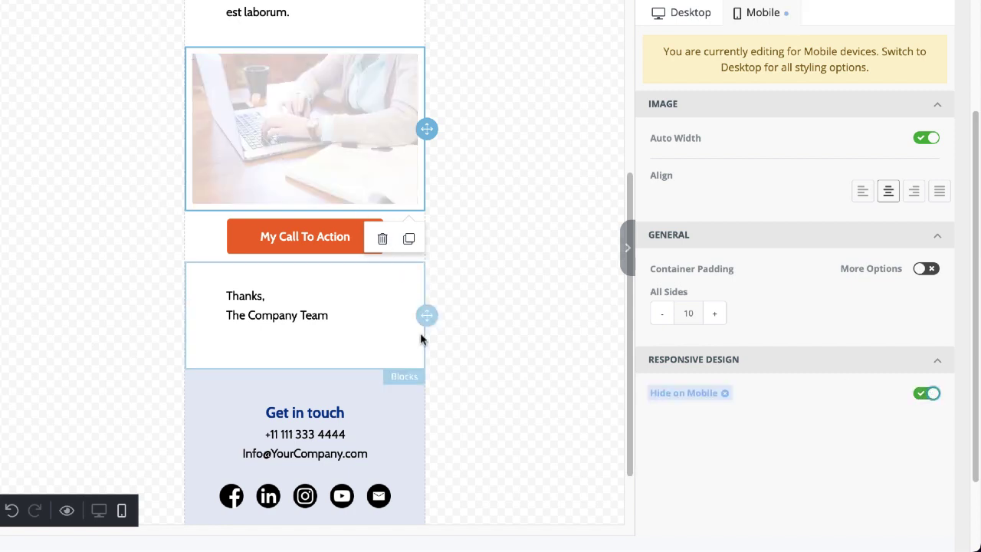
pyautogui.scroll(3, 422, 337)
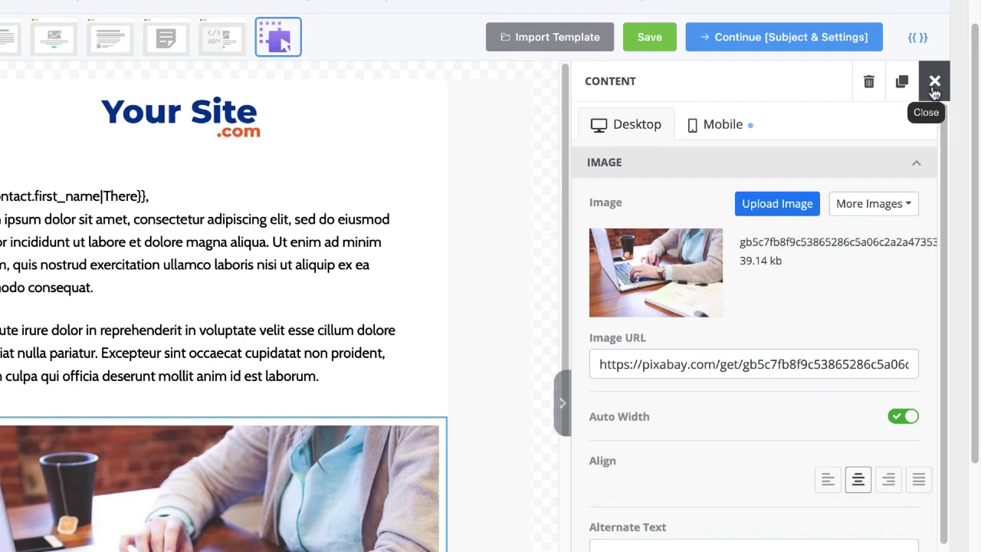
pyautogui.click(941, 89)
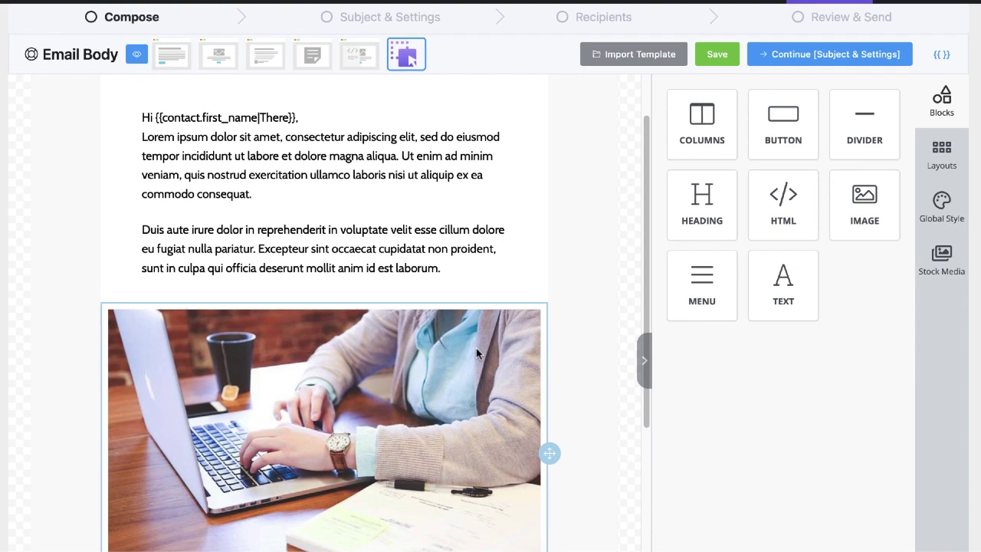
# - Add a button block directly below the Your Site logo and set its URL to "#"
pyautogui.moveTo(787, 122); pyautogui.dragTo(370, 188)
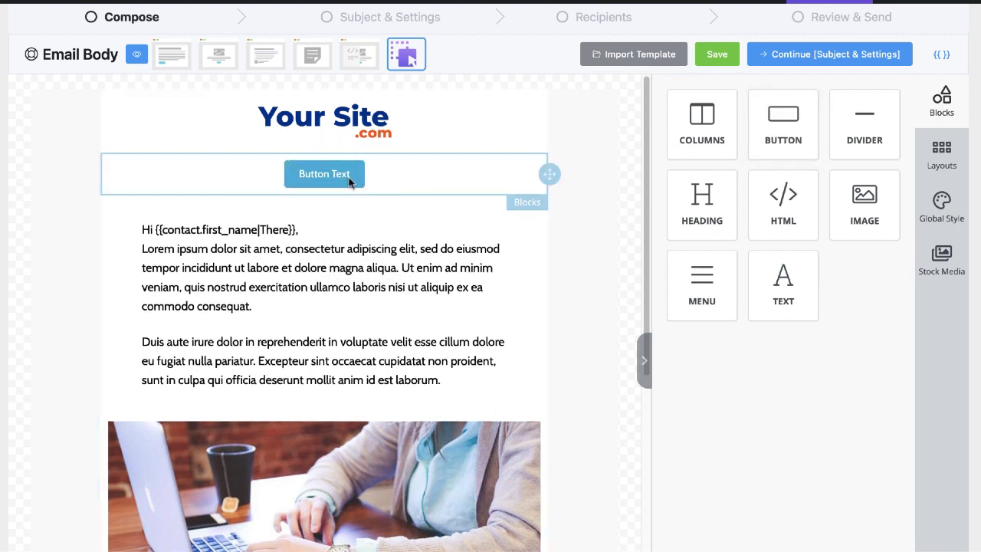
pyautogui.click(349, 181)
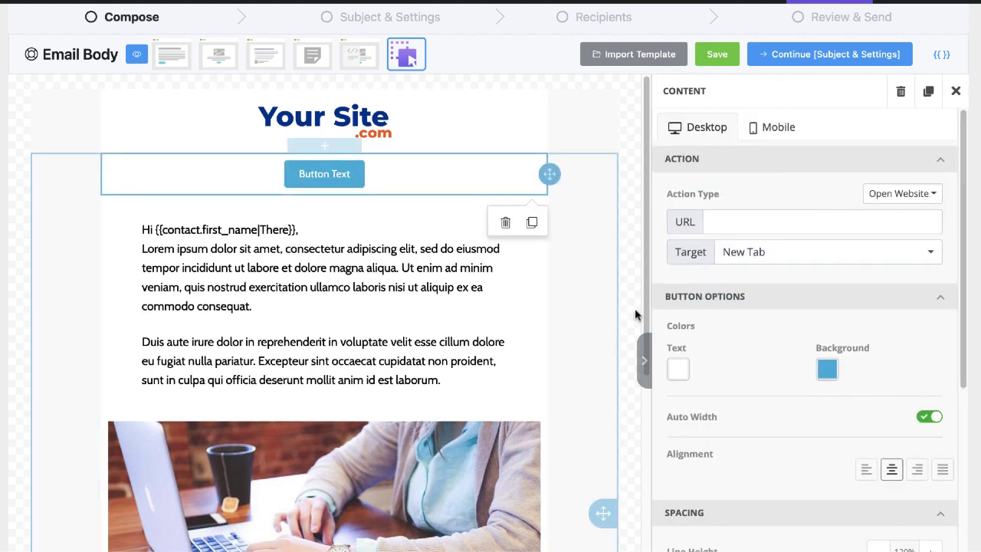
pyautogui.click(739, 226)
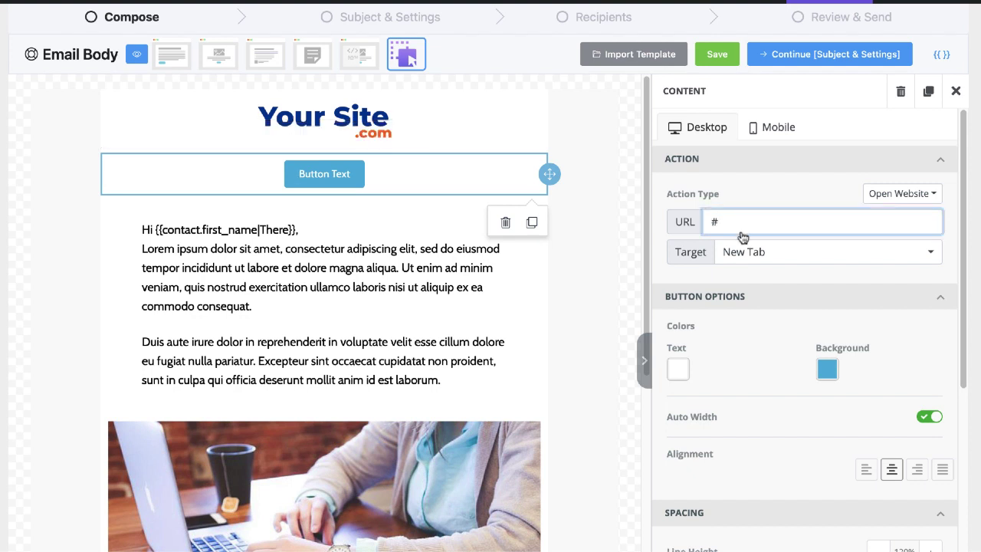
# - Change the new button's background to near-black and stretch the button across the full content width
pyautogui.click(828, 371)
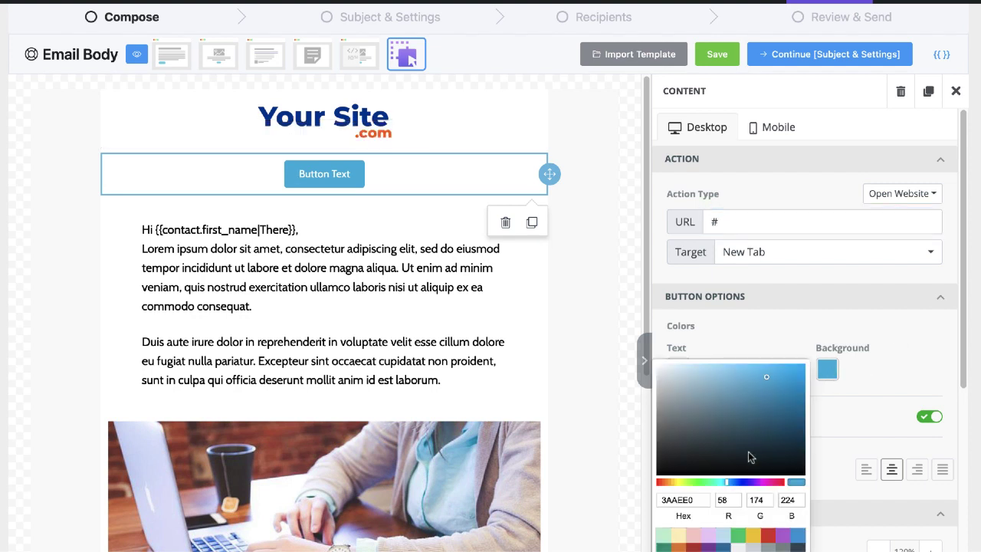
pyautogui.click(836, 428)
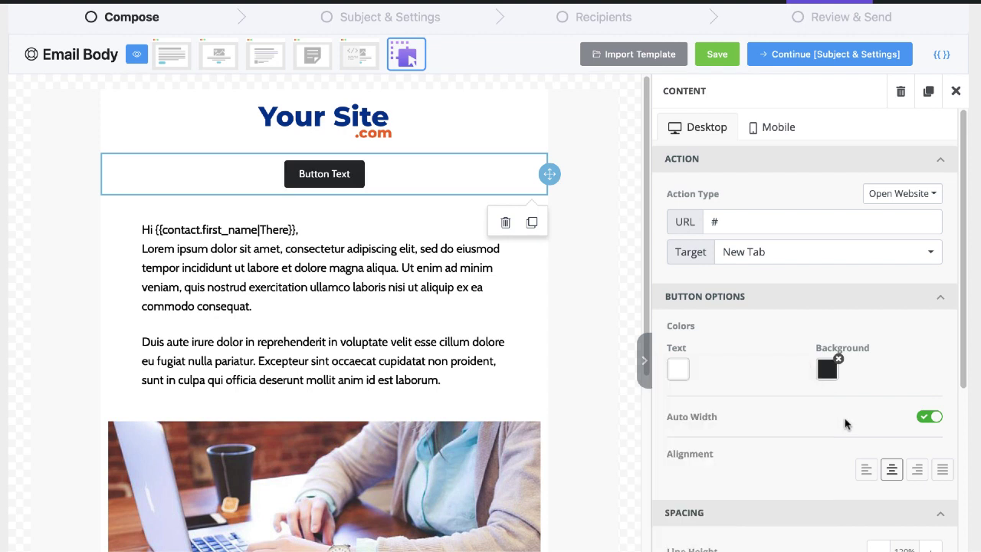
pyautogui.click(845, 423)
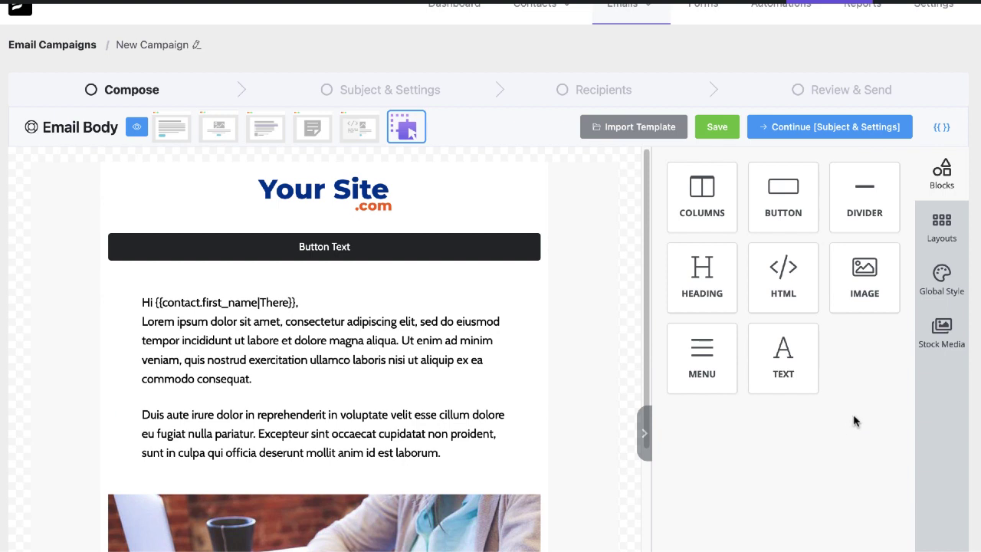
# - Insert the premade "Add Your Own Hero Title" layout between the logo and the black button
pyautogui.click(942, 228)
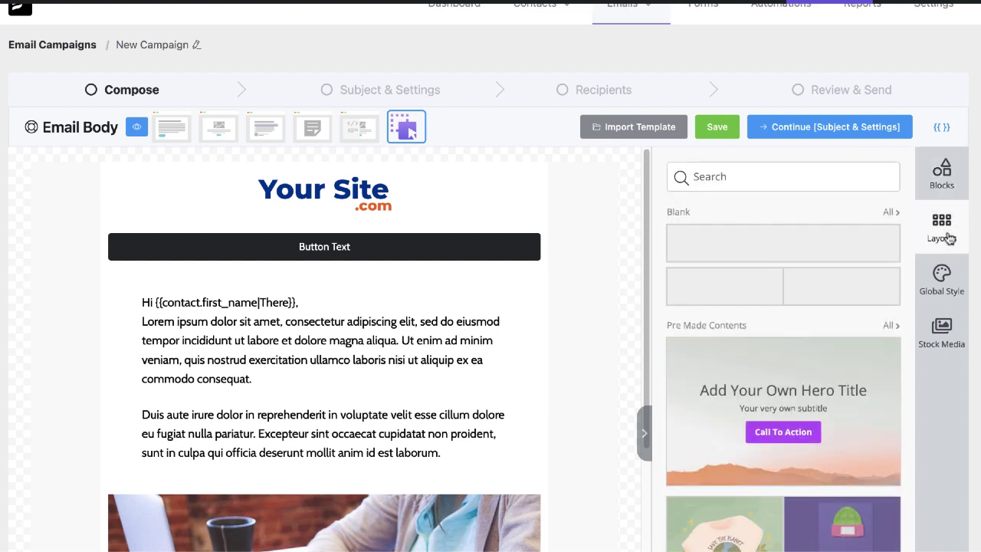
pyautogui.scroll(-1, 823, 438)
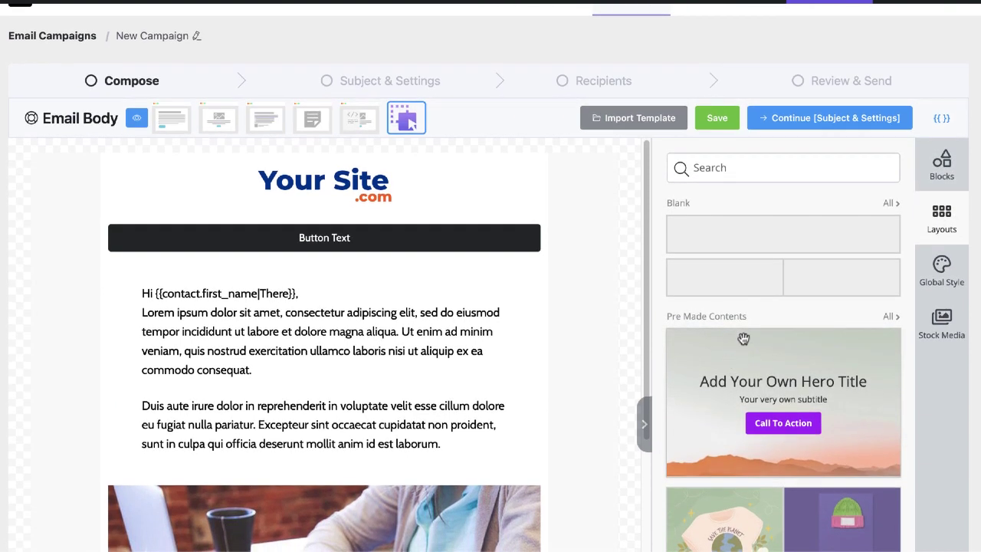
pyautogui.scroll(-1, 766, 344)
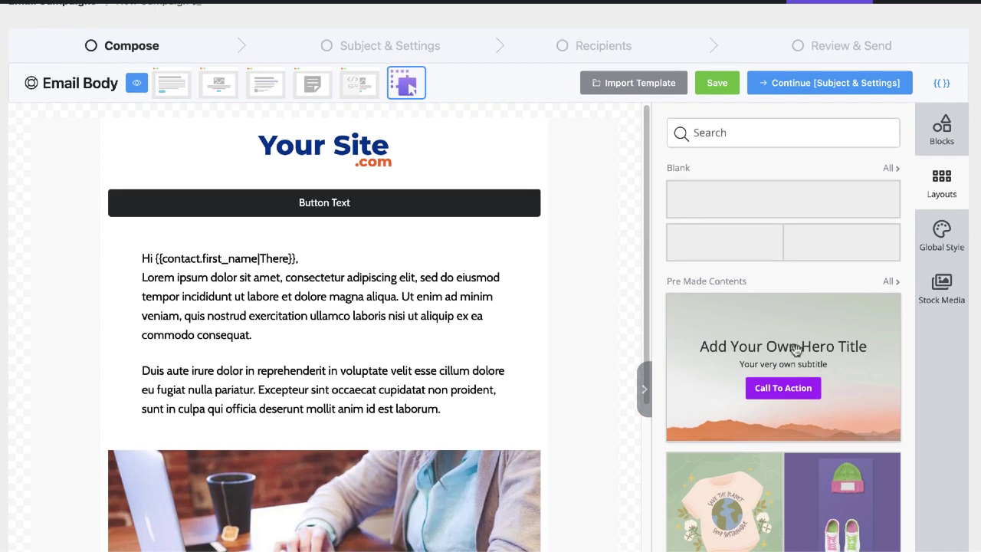
pyautogui.moveTo(812, 359); pyautogui.dragTo(440, 212)
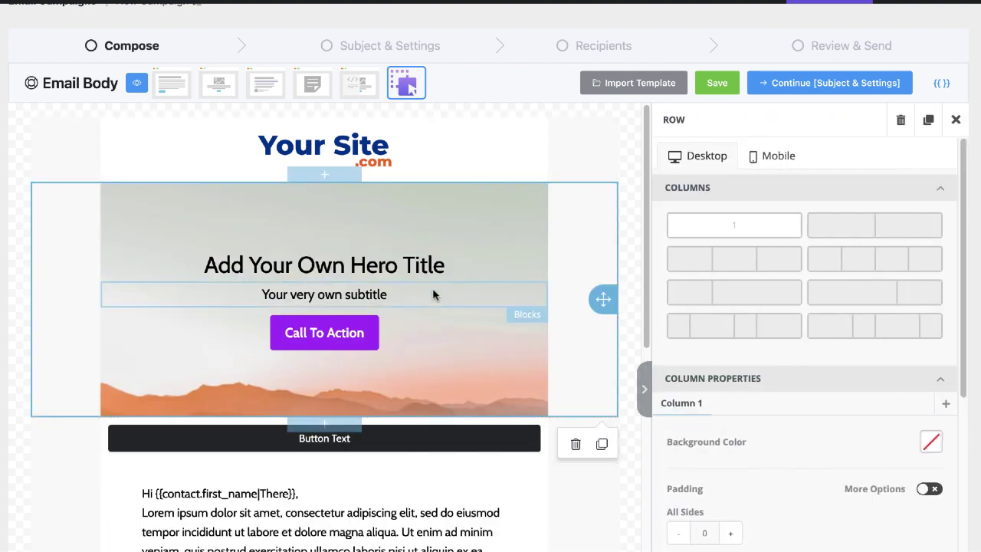
# - Examine the hero row's column, background color, padding, border and background image settings
pyautogui.click(480, 215)
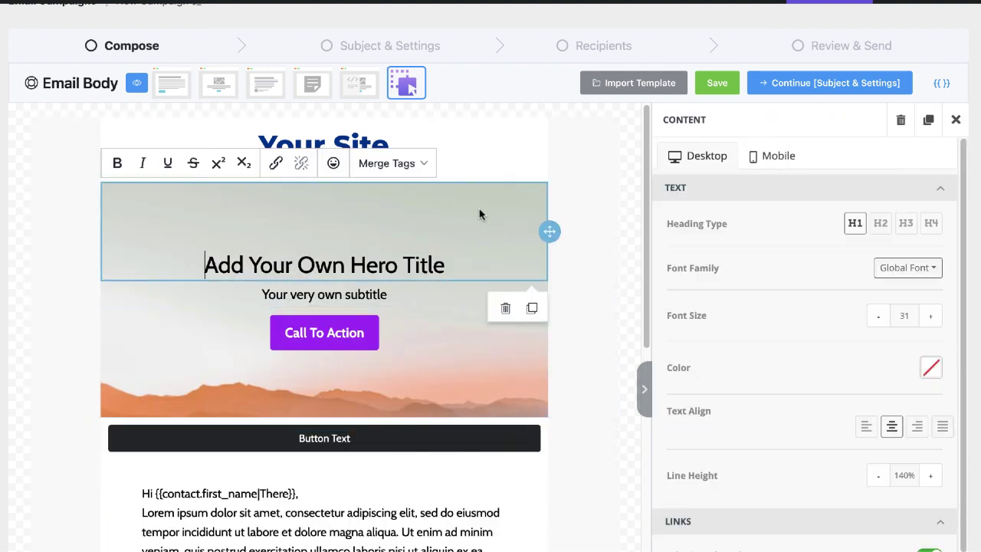
pyautogui.click(570, 341)
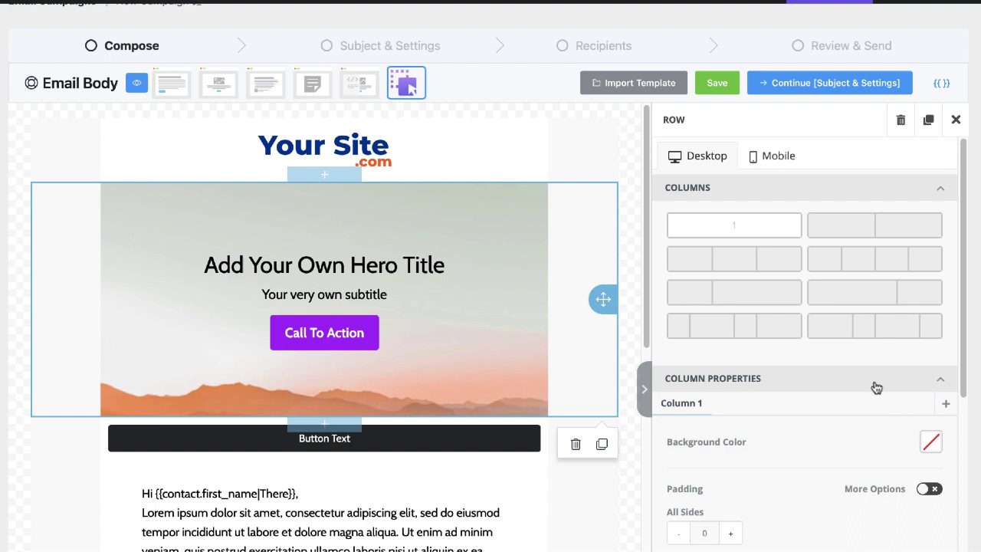
pyautogui.scroll(-3, 812, 386)
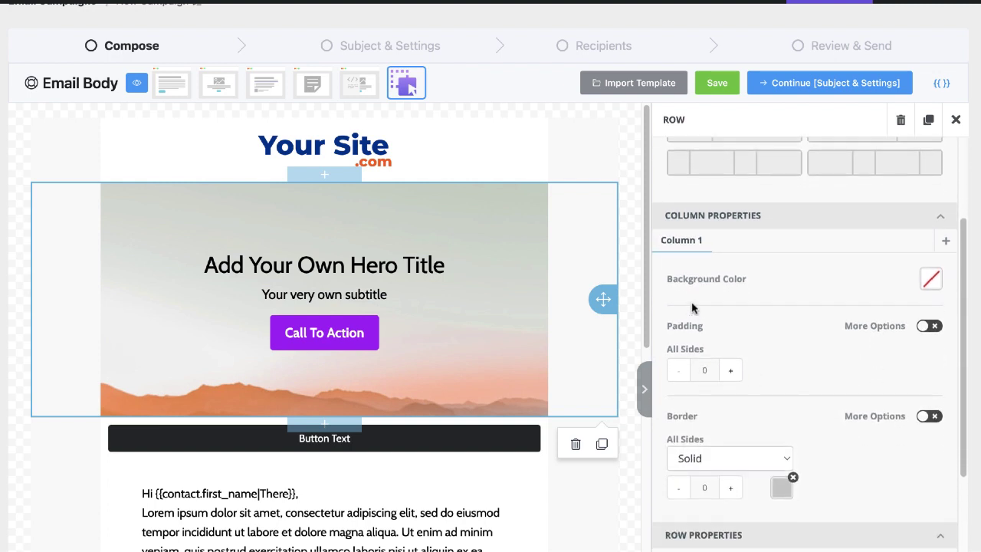
pyautogui.click(931, 280)
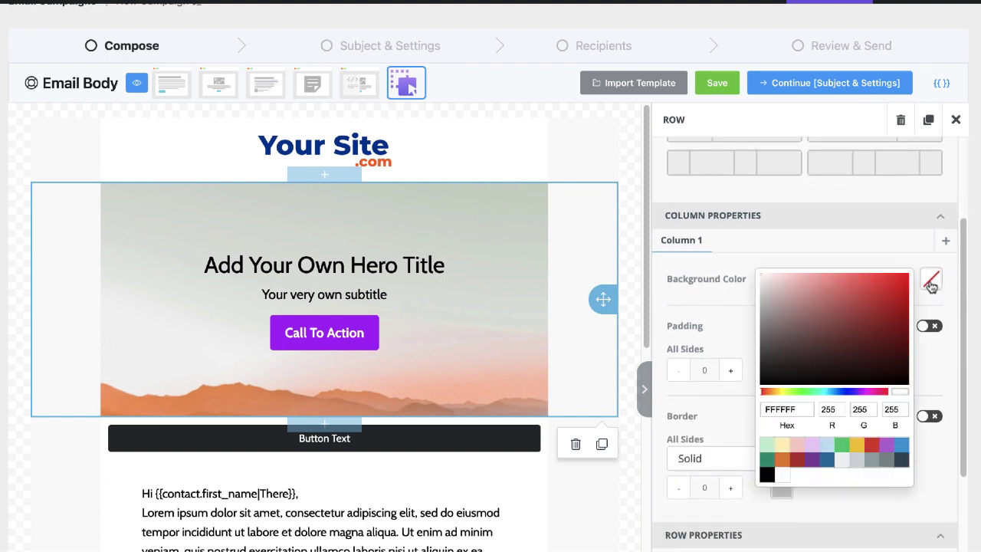
pyautogui.click(952, 308)
pyautogui.scroll(-4, 875, 402)
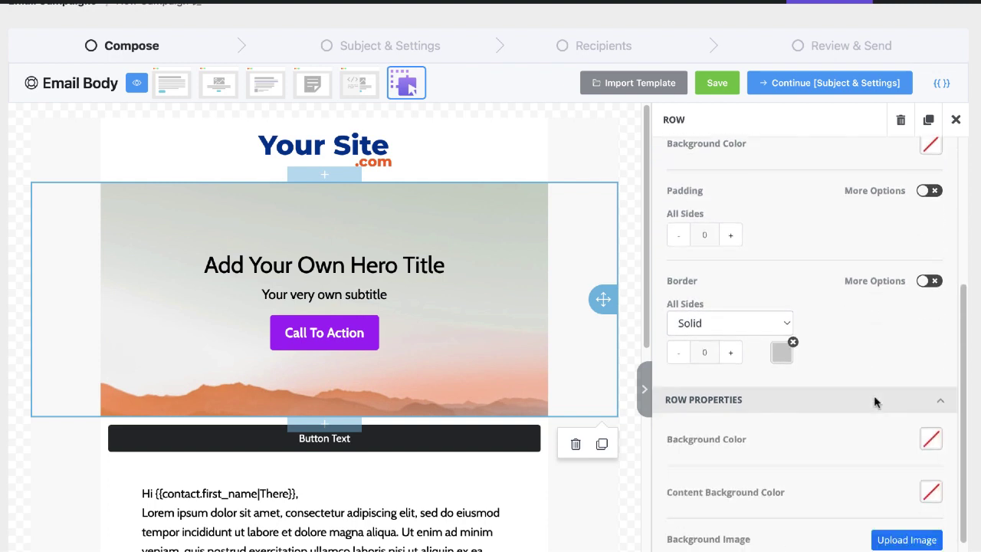
pyautogui.scroll(-1, 792, 396)
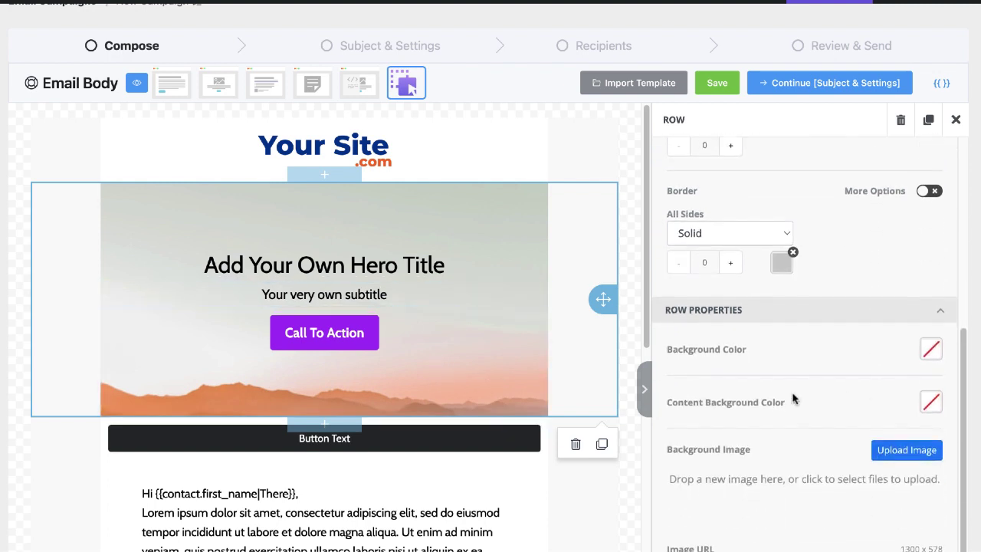
# - Inspect the text editing options of the hero title and subtitle, and close the content settings
pyautogui.click(306, 268)
pyautogui.moveTo(206, 265); pyautogui.dragTo(424, 272)
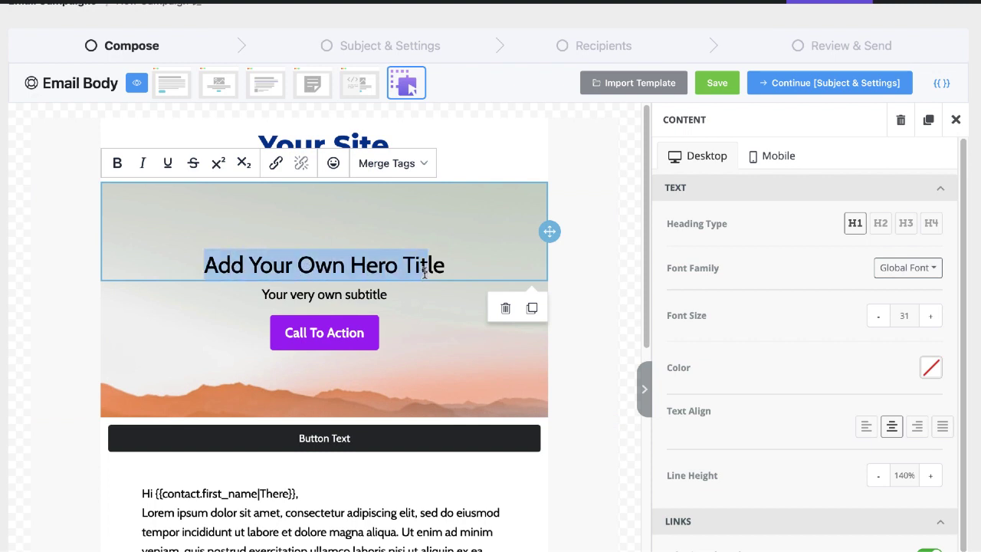
pyautogui.click(334, 298)
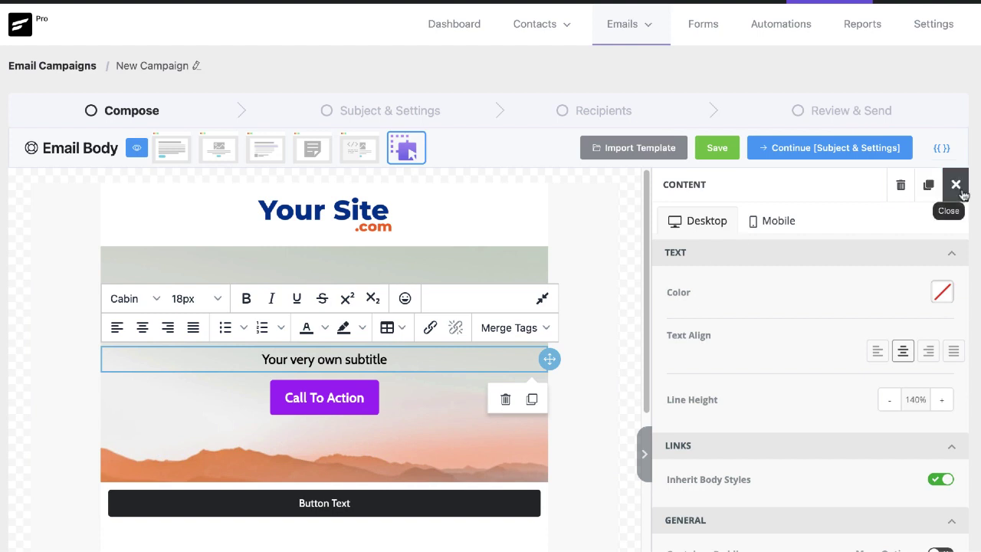
pyautogui.click(956, 184)
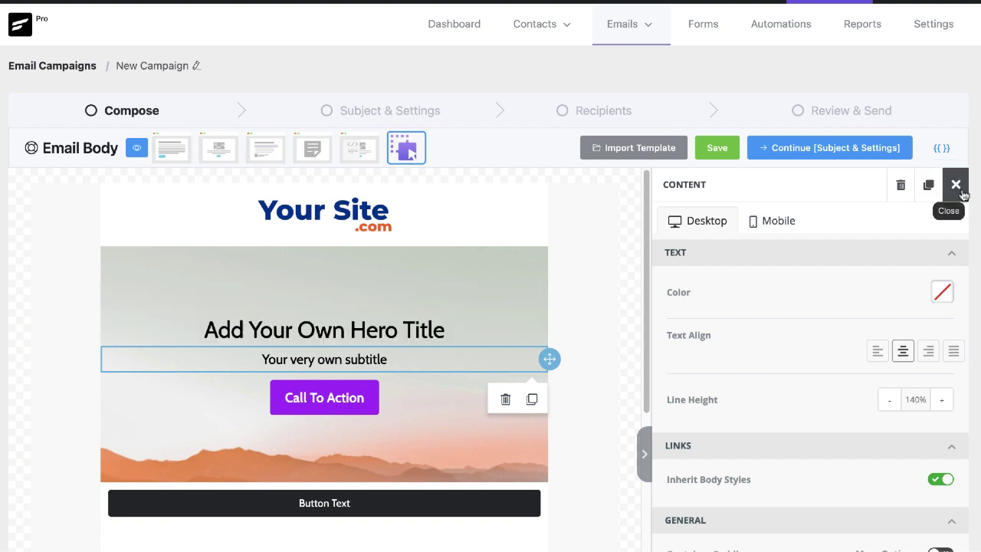
# - Delete the hero title row and the black button below the logo from the email body
pyautogui.scroll(-3, 843, 427)
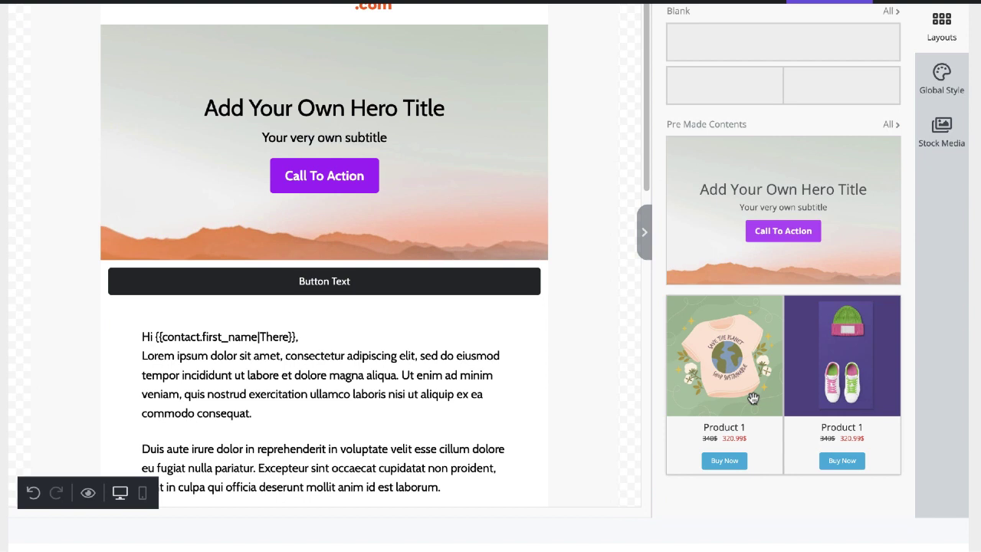
pyautogui.moveTo(737, 392); pyautogui.dragTo(393, 306)
pyautogui.scroll(3, 536, 299)
pyautogui.click(584, 287)
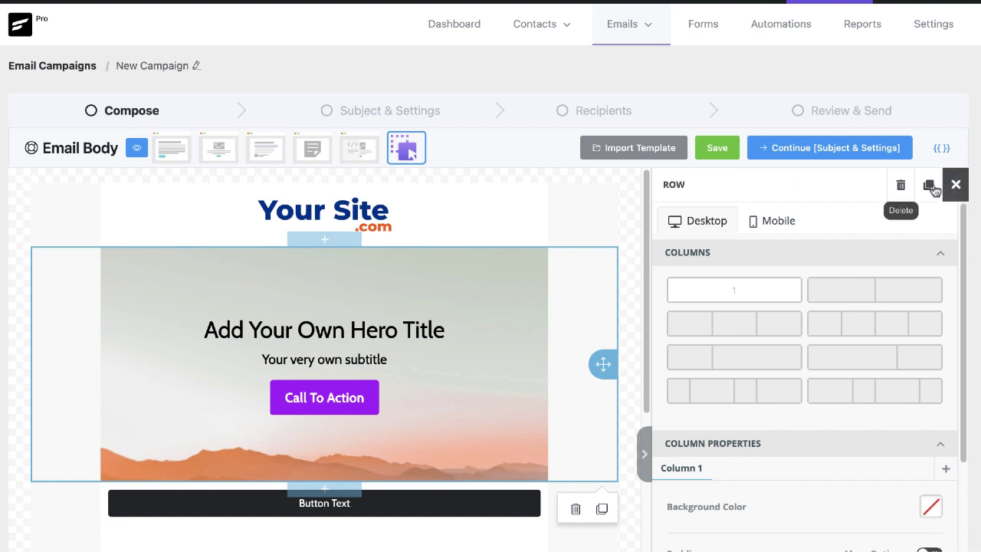
pyautogui.click(901, 187)
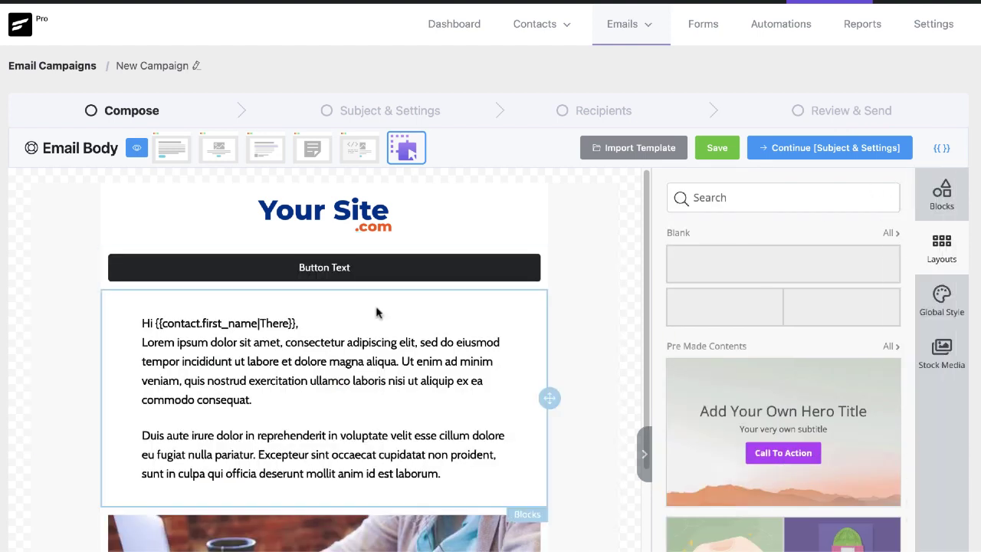
pyautogui.click(454, 270)
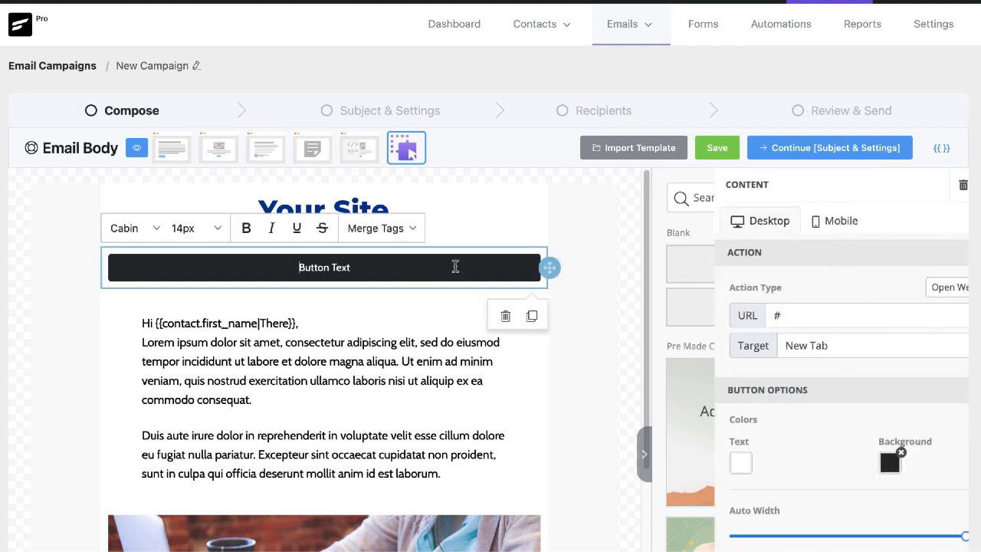
pyautogui.click(901, 185)
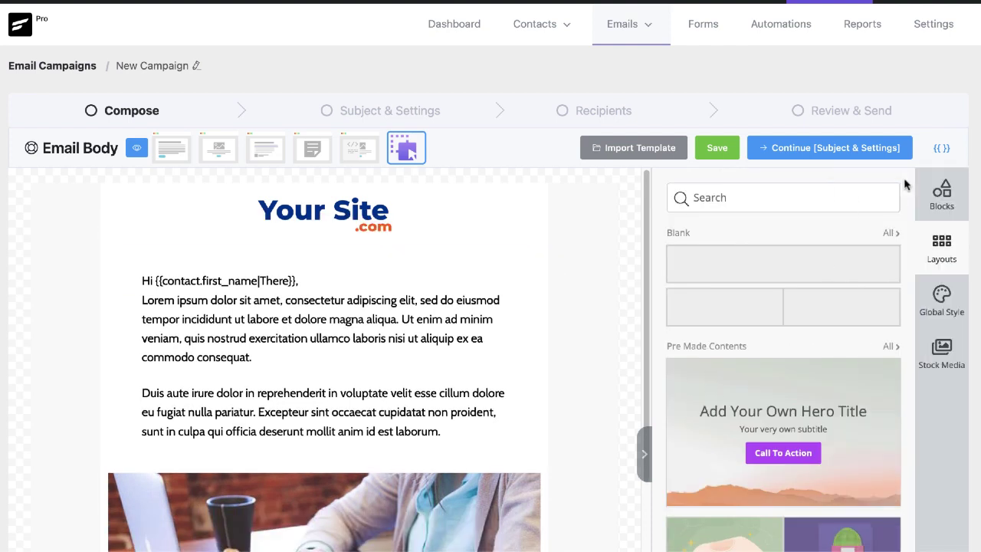
# - Duplicate the laptop photo block and delete the extra copy
pyautogui.scroll(-3, 422, 374)
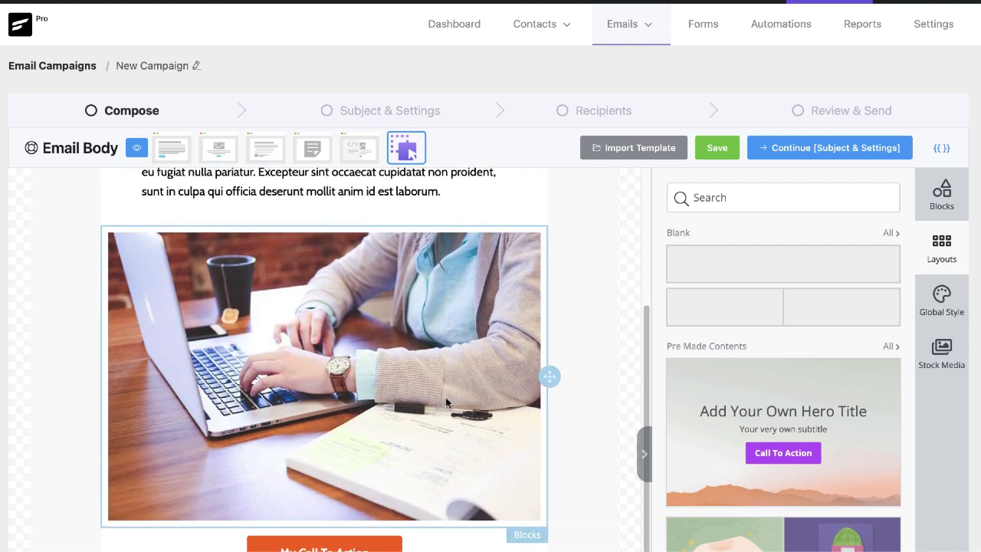
pyautogui.click(436, 389)
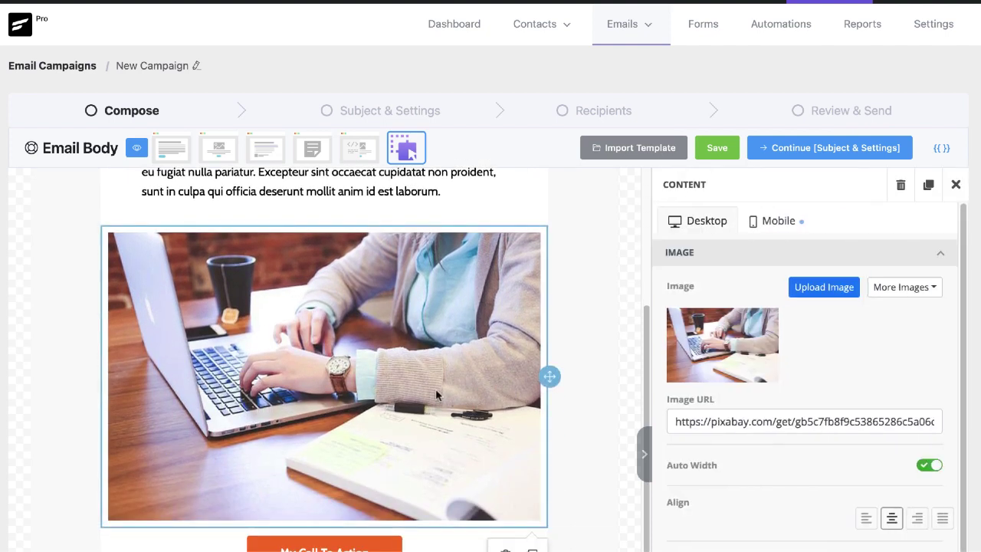
pyautogui.click(930, 193)
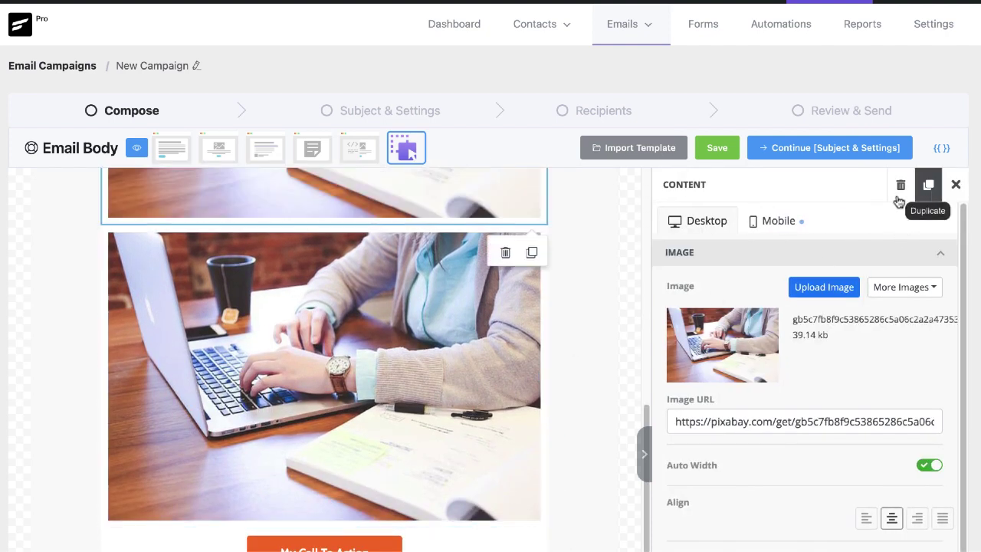
pyautogui.scroll(2, 400, 316)
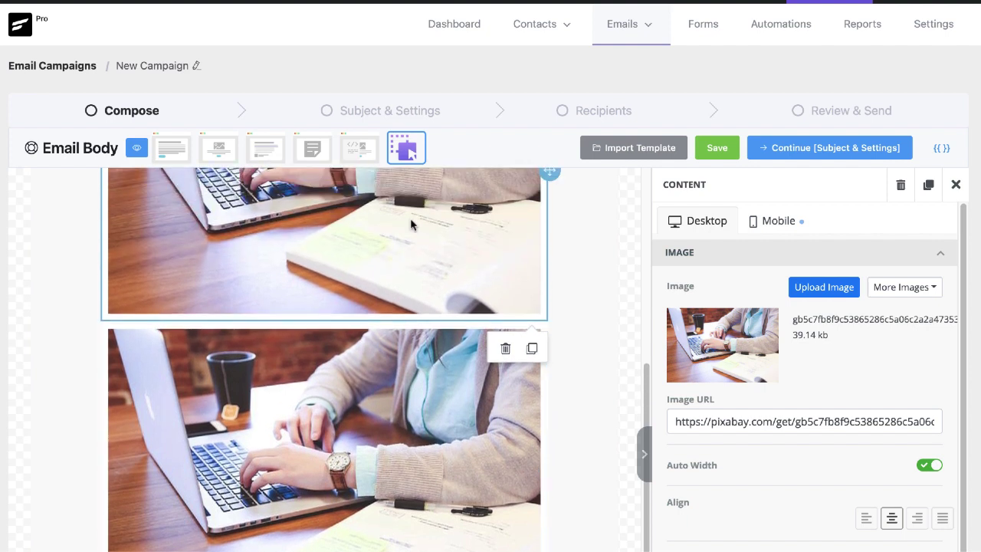
pyautogui.scroll(3, 460, 490)
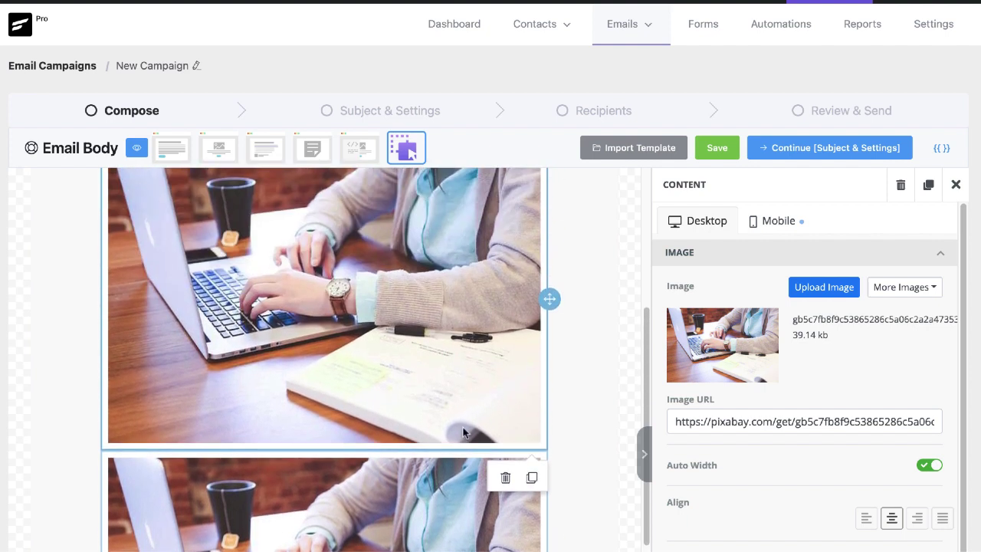
pyautogui.click(506, 482)
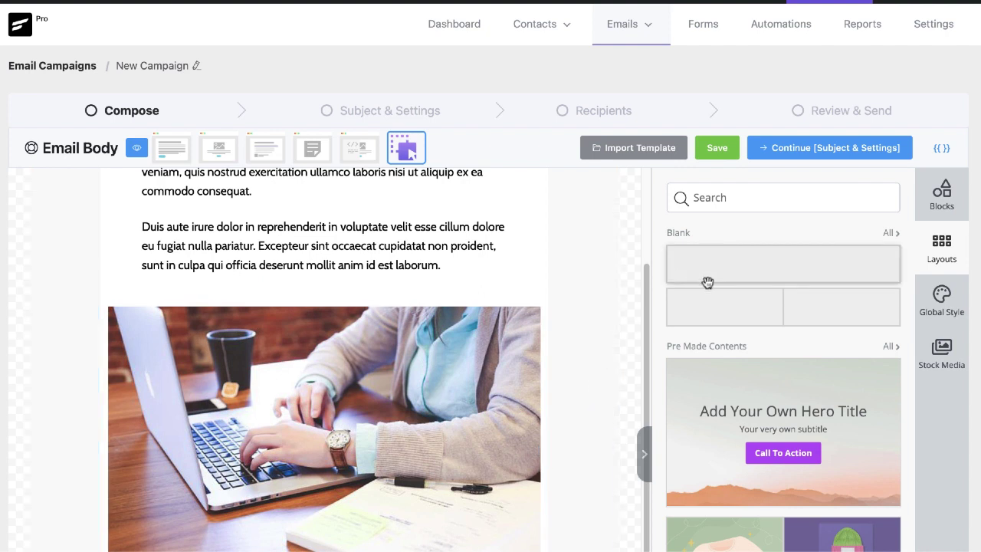
pyautogui.moveTo(802, 315); pyautogui.dragTo(740, 376)
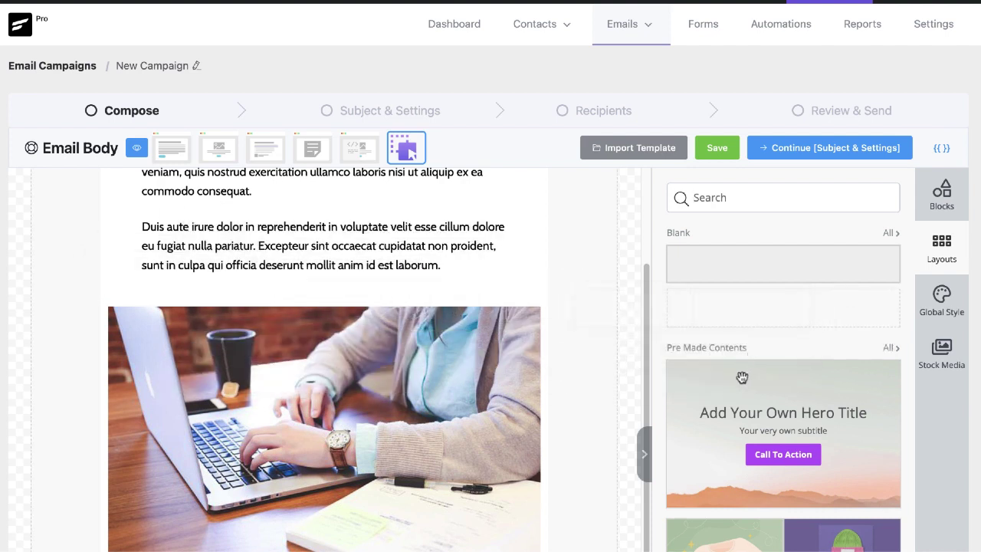
# - Set the email's content width to 750 in the global style settings
pyautogui.click(951, 308)
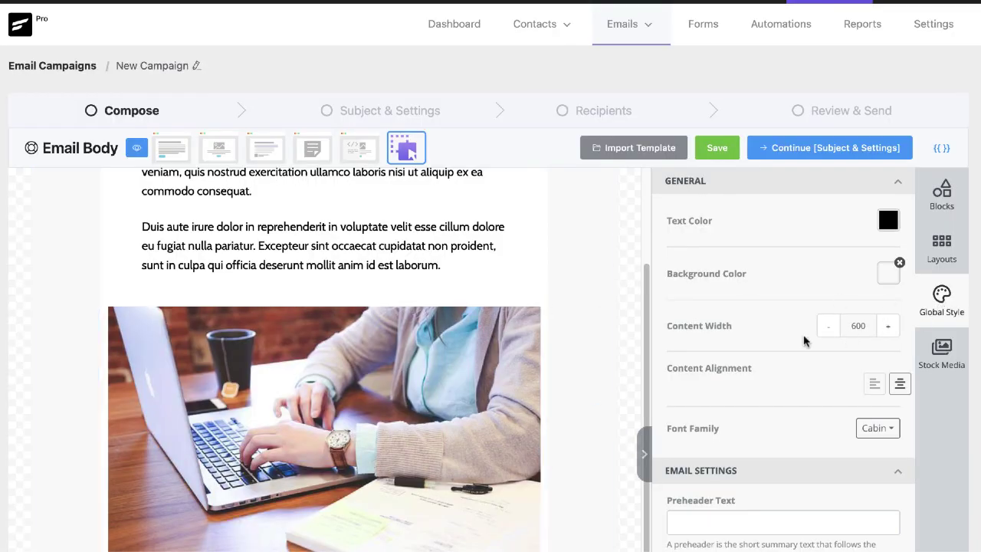
pyautogui.click(889, 328)
pyautogui.click(890, 328)
pyautogui.click(889, 328)
pyautogui.click(889, 328)
pyautogui.click(890, 329)
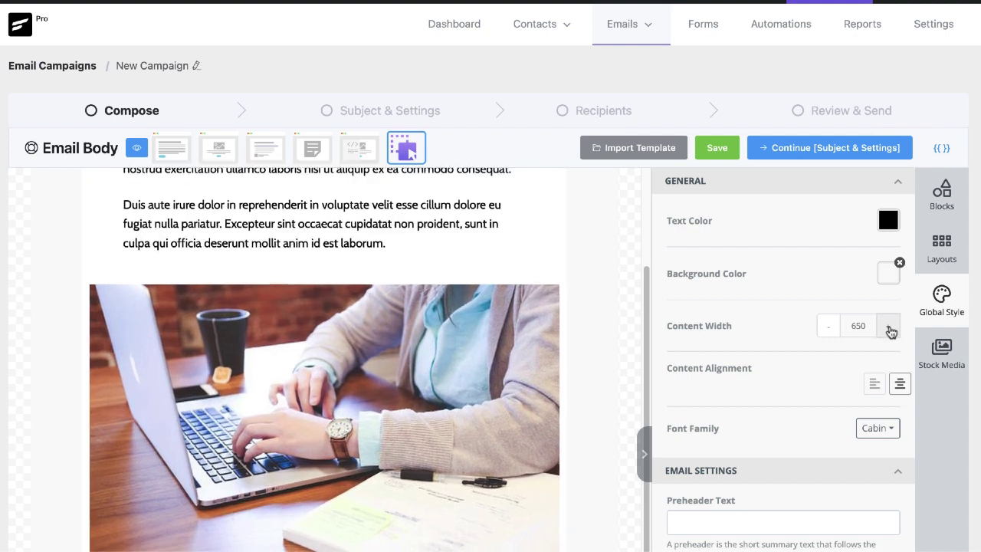
pyautogui.click(889, 328)
pyautogui.click(889, 328)
pyautogui.click(889, 328)
pyautogui.click(889, 328)
pyautogui.click(890, 328)
pyautogui.click(889, 328)
pyautogui.click(889, 328)
pyautogui.click(889, 328)
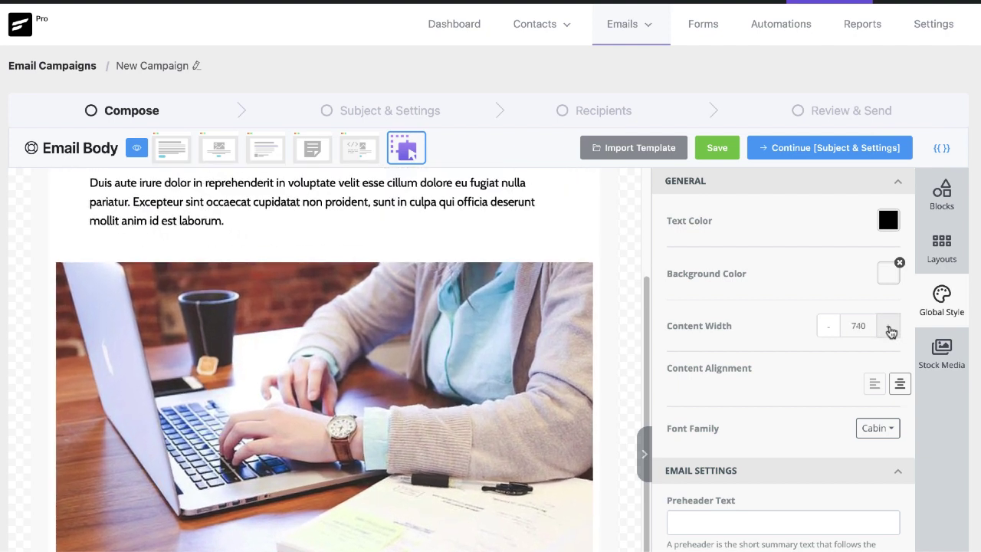
pyautogui.click(889, 328)
pyautogui.click(889, 328)
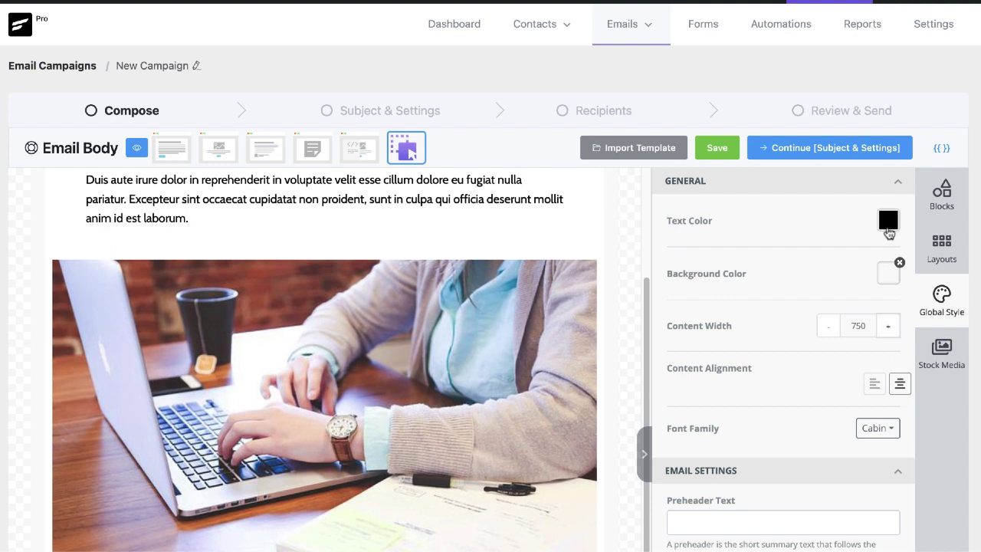
# - Change the global text color to dark gray 3F3F3F
pyautogui.click(890, 222)
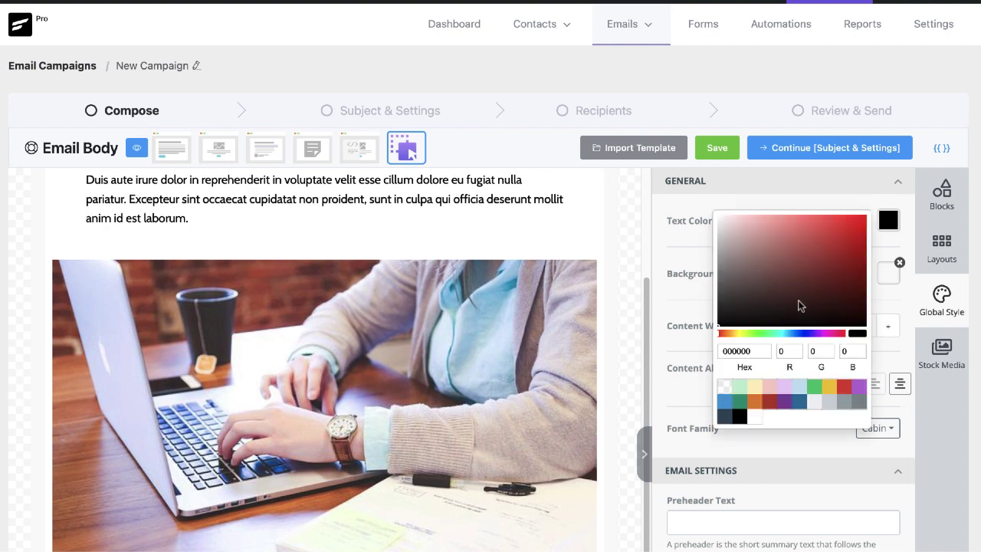
pyautogui.moveTo(741, 299); pyautogui.dragTo(721, 304)
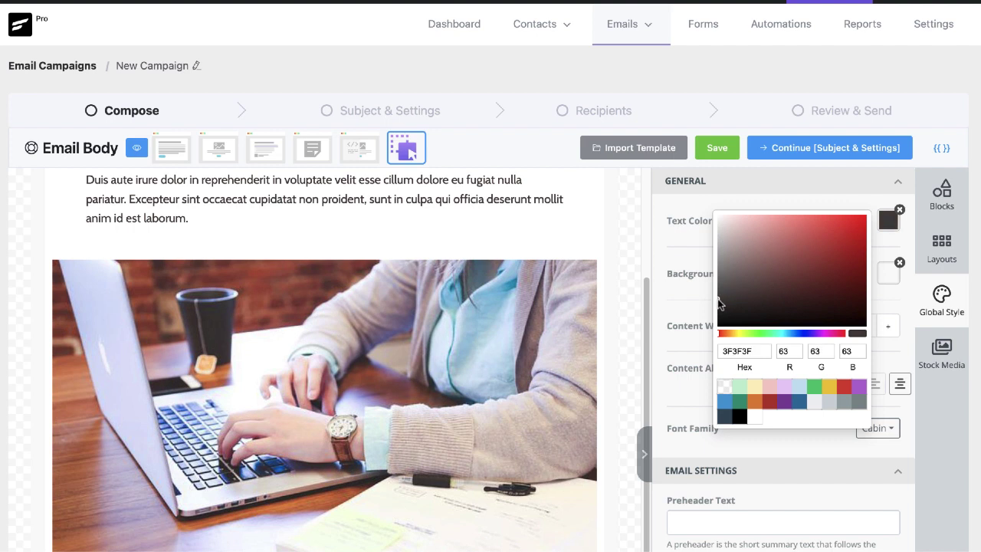
pyautogui.click(824, 199)
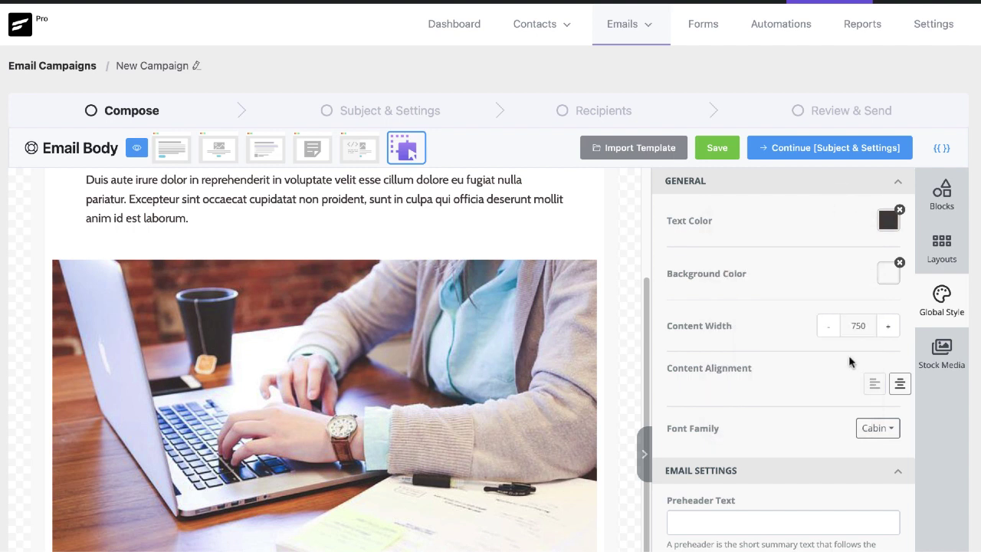
# - Set the email's global font family to Rubik
pyautogui.scroll(-1, 849, 362)
pyautogui.click(888, 360)
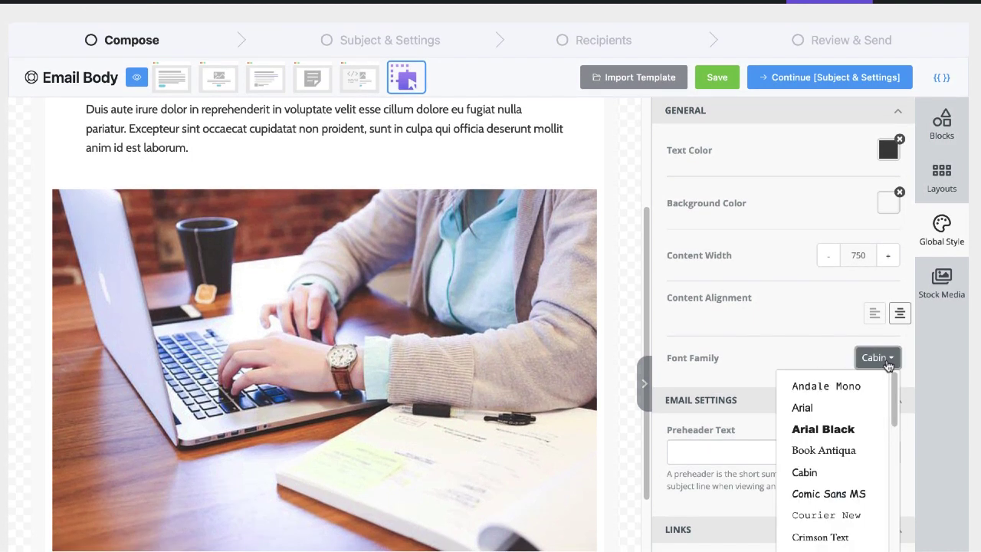
pyautogui.scroll(-5, 861, 430)
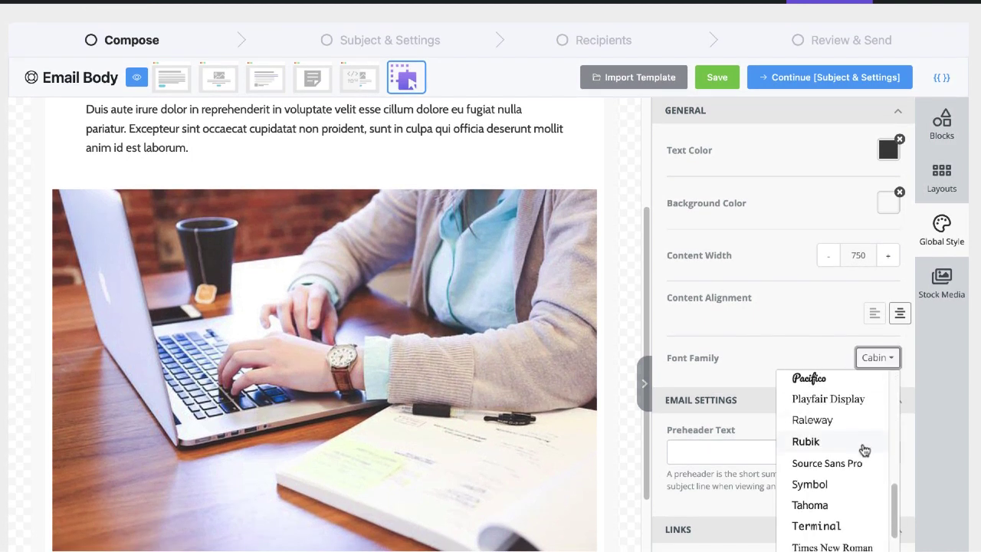
pyautogui.scroll(-2, 864, 450)
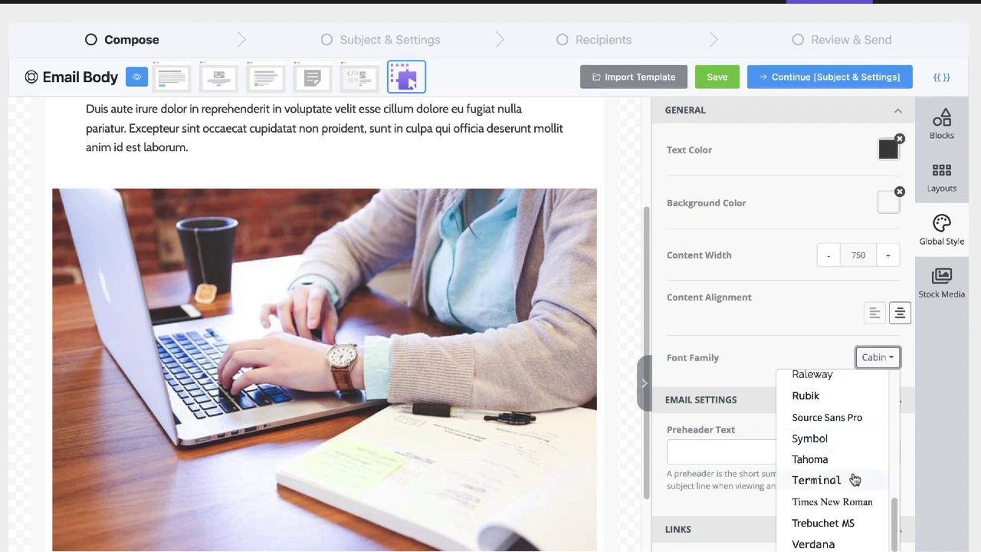
pyautogui.scroll(-3, 853, 475)
pyautogui.scroll(3, 849, 283)
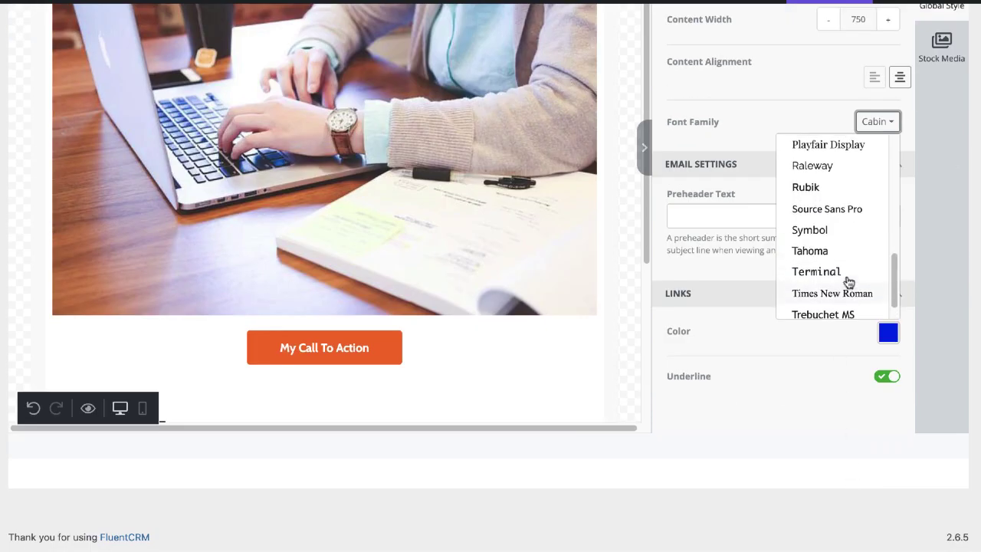
pyautogui.click(828, 220)
pyautogui.scroll(3, 775, 290)
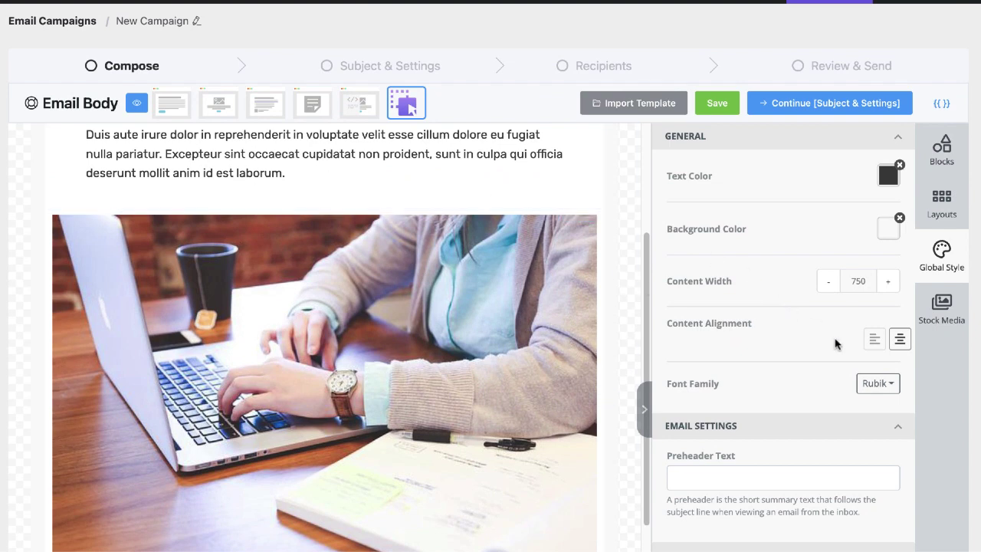
# - Examine the global preheader text, link color and link underline settings, and open the stock media library
pyautogui.scroll(-2, 856, 304)
pyautogui.click(705, 356)
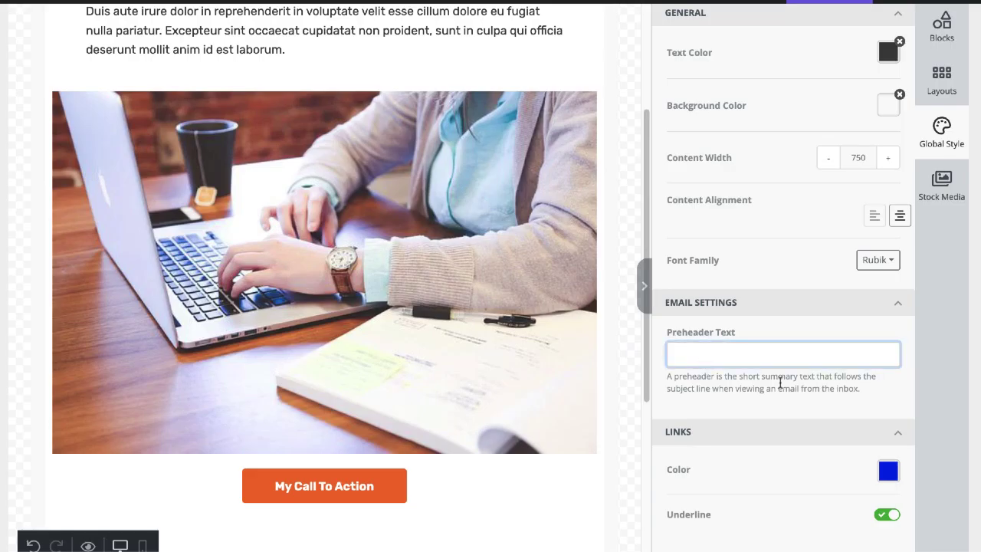
pyautogui.scroll(-2, 780, 381)
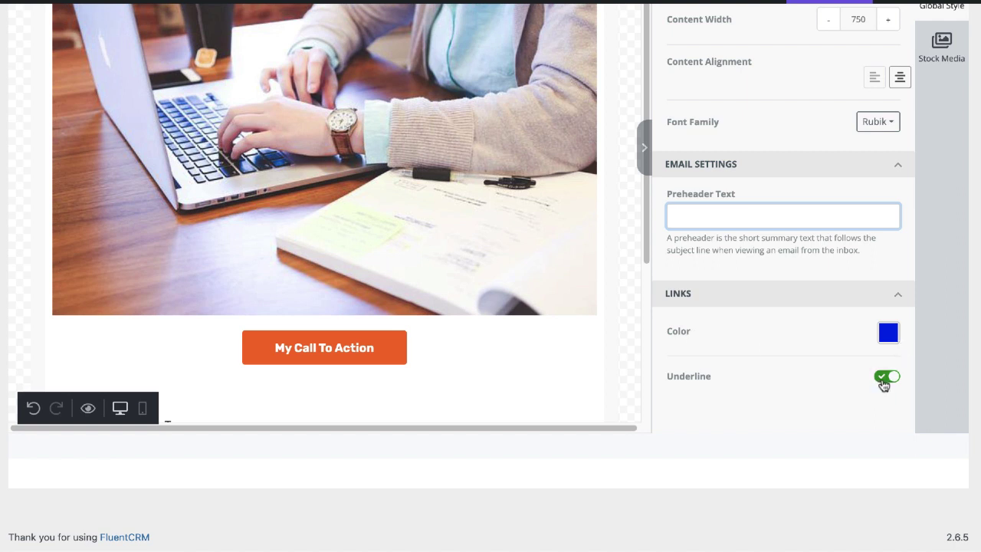
pyautogui.scroll(4, 814, 344)
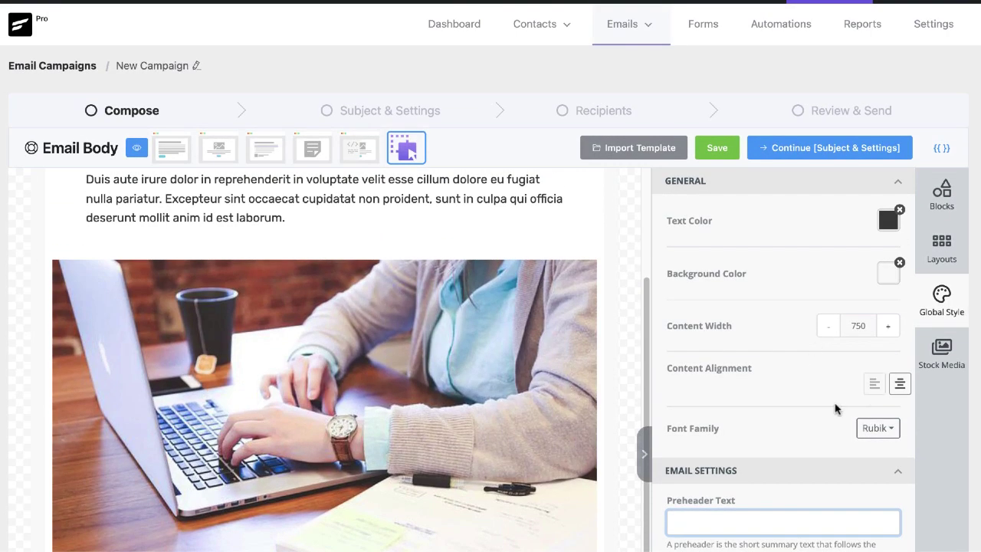
pyautogui.click(946, 358)
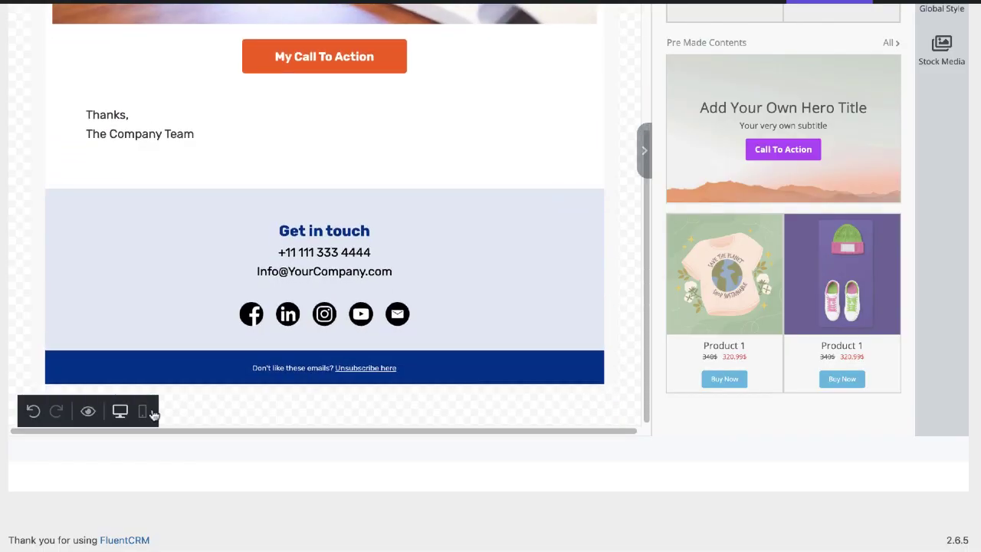
# - Preview the finished email in desktop, tablet and mobile views, return to desktop and open the preview width choices
pyautogui.click(88, 411)
pyautogui.scroll(3, 819, 294)
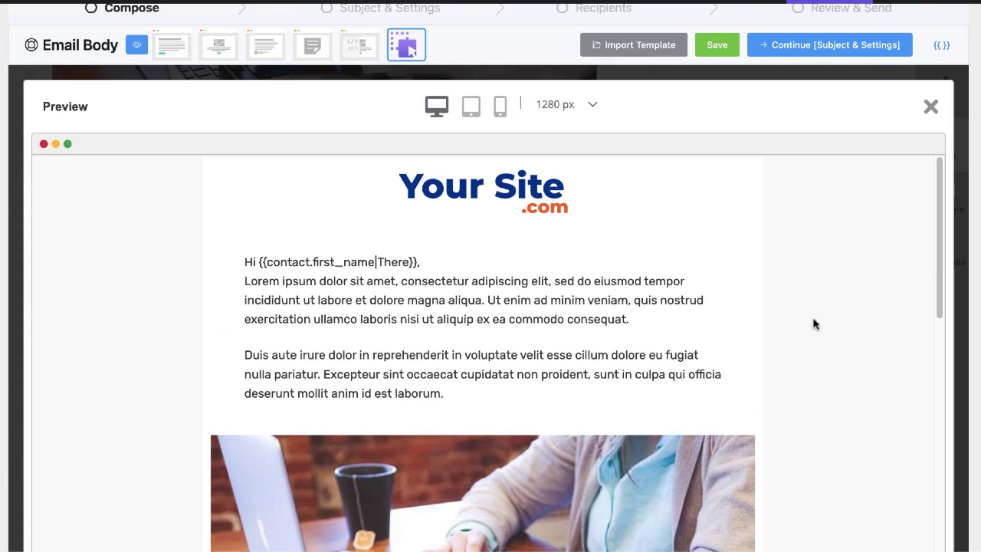
pyautogui.scroll(-5, 701, 314)
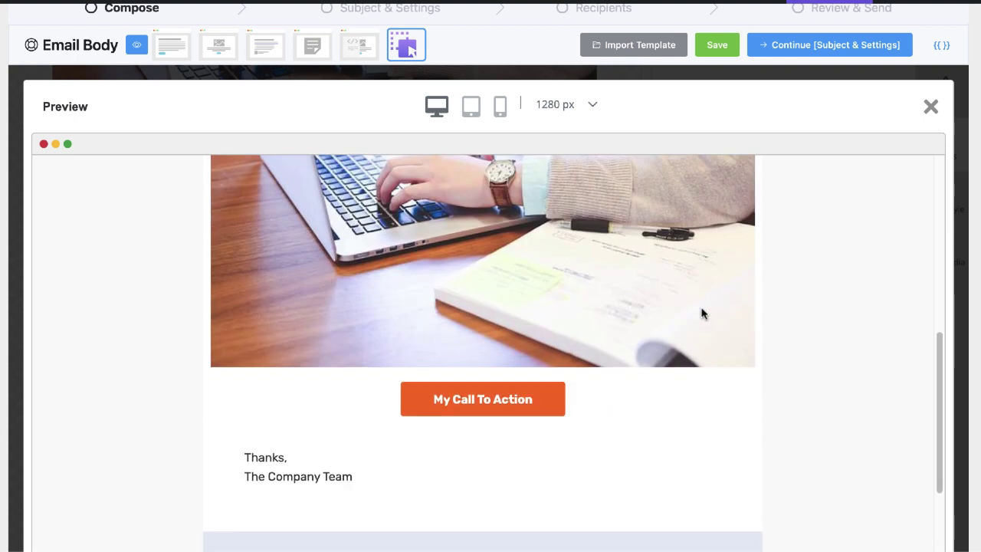
pyautogui.scroll(-2, 702, 313)
pyautogui.click(472, 111)
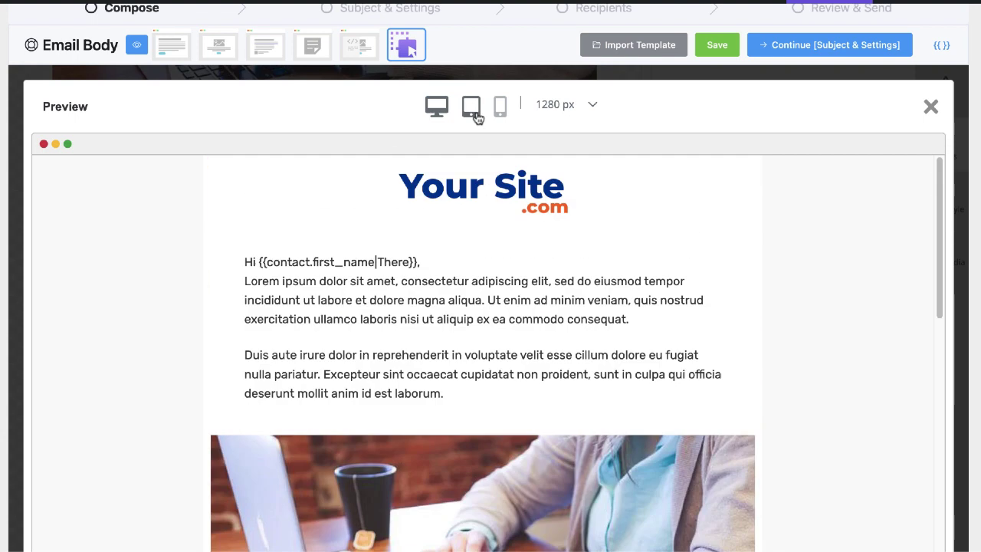
pyautogui.click(472, 111)
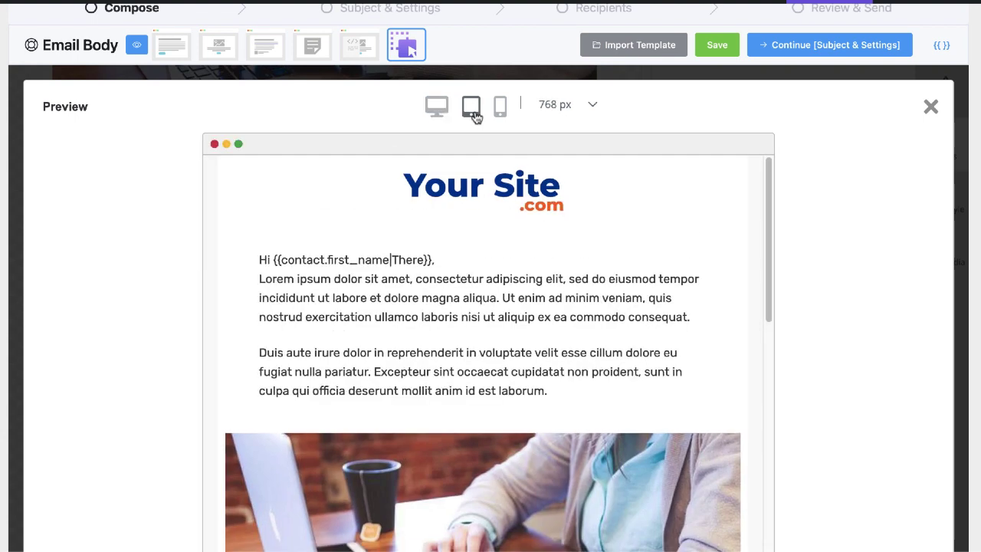
pyautogui.click(501, 110)
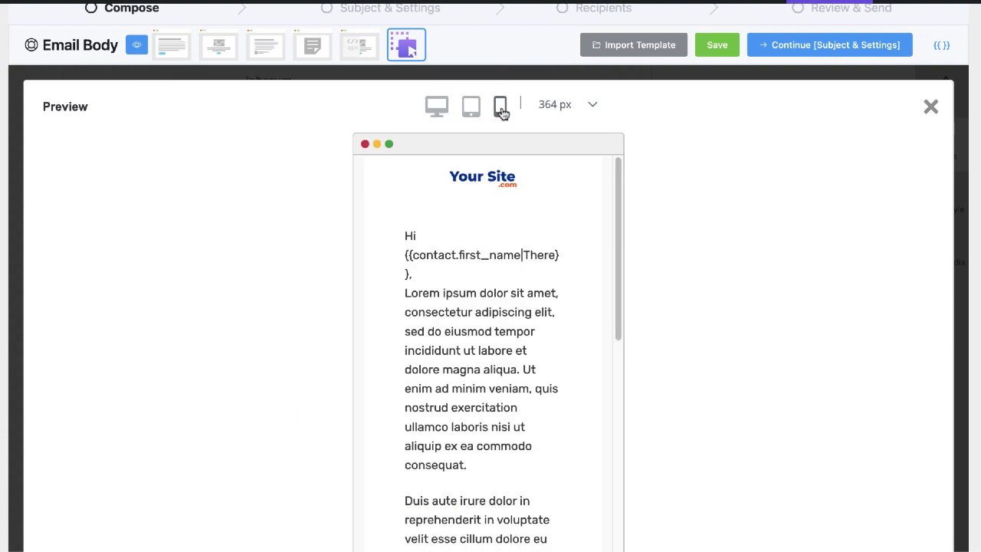
pyautogui.click(436, 107)
pyautogui.click(593, 108)
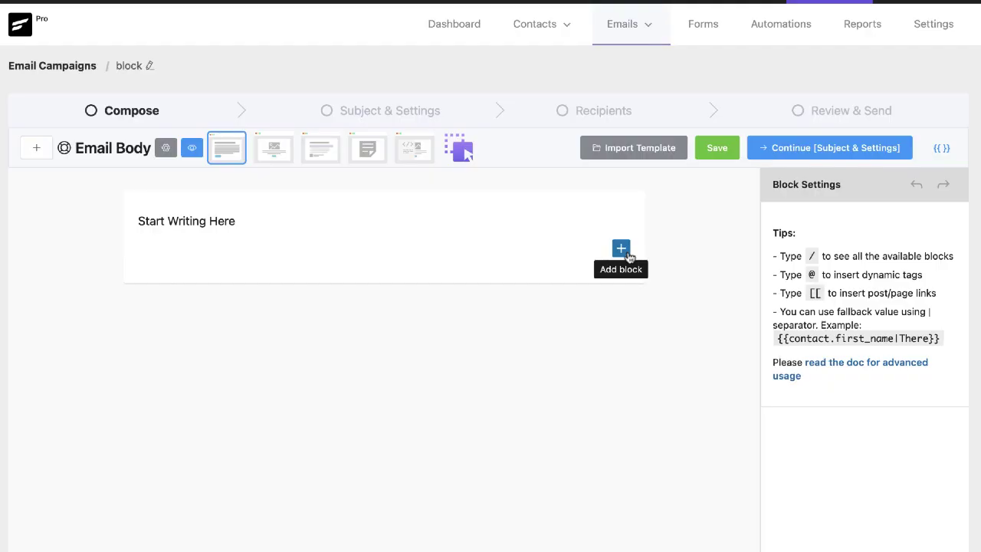
# - Search the available blocks for "con" and insert a Conditional Section block into the "block" campaign's email body
pyautogui.click(620, 250)
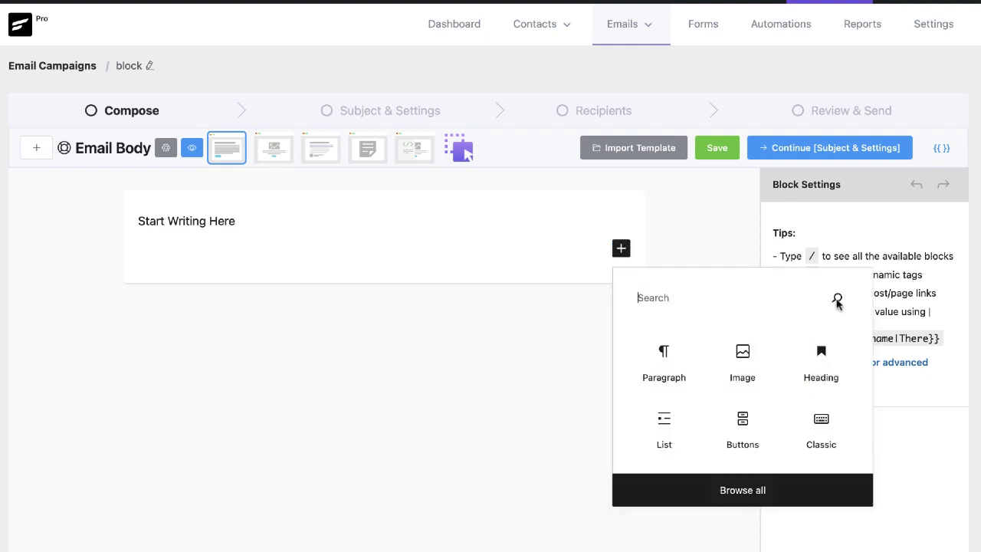
pyautogui.click(763, 297)
pyautogui.write('con')
pyautogui.click(664, 368)
# - Select the new conditional section and open its condition type choices
pyautogui.click(621, 262)
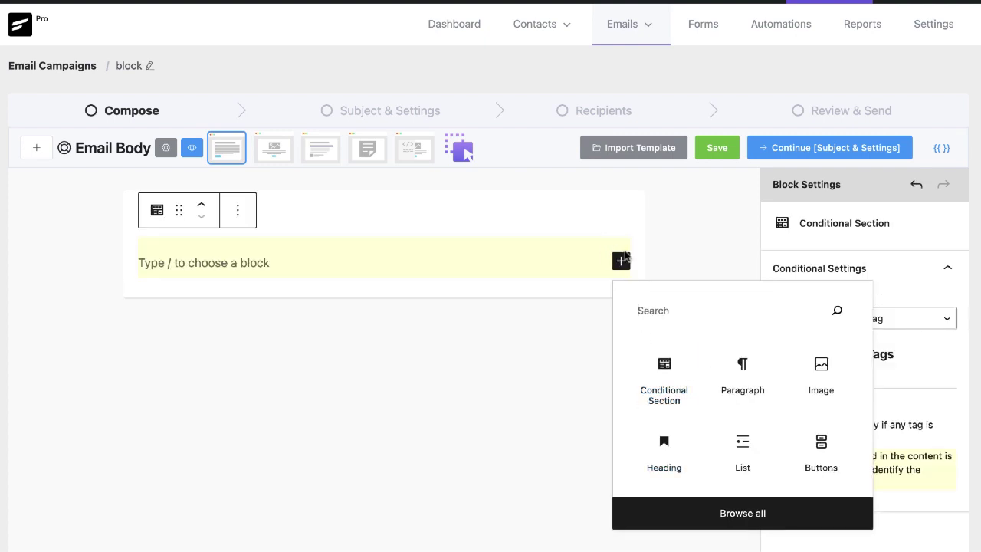
pyautogui.click(598, 262)
pyautogui.click(564, 253)
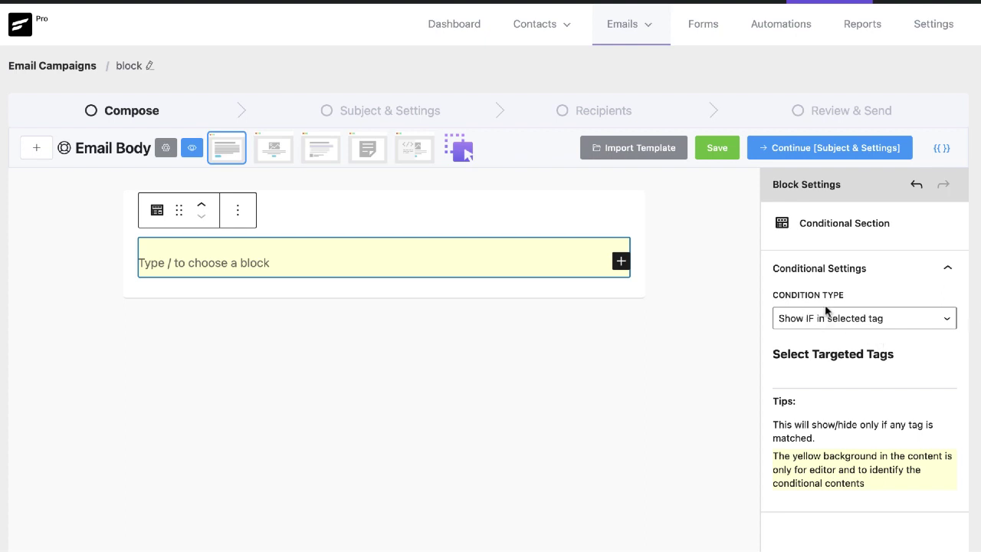
pyautogui.click(885, 322)
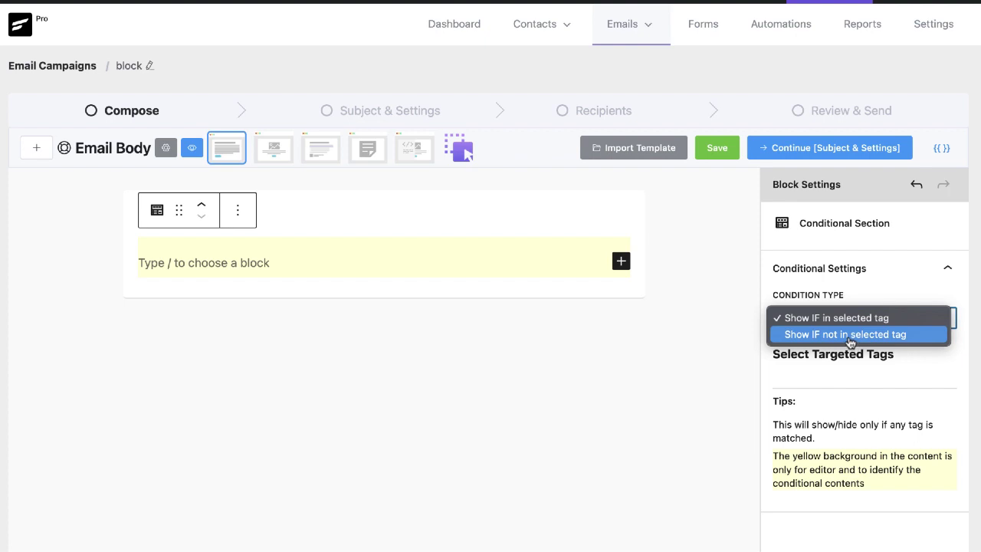